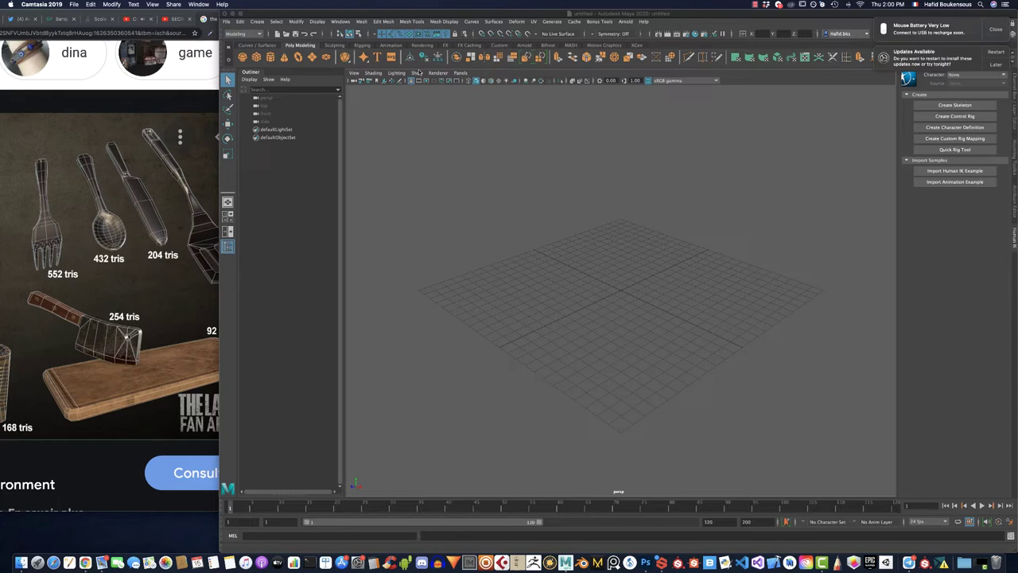
Step: Create a polygon cube, stretch it along X into a long box, and bevel it (polyBevel1)
{"action": "left_click", "coordinate": [256, 56]}
{"action": "key", "text": "f"}
{"action": "scroll", "coordinate": [626, 286], "scroll_direction": "down", "scroll_amount": 3}
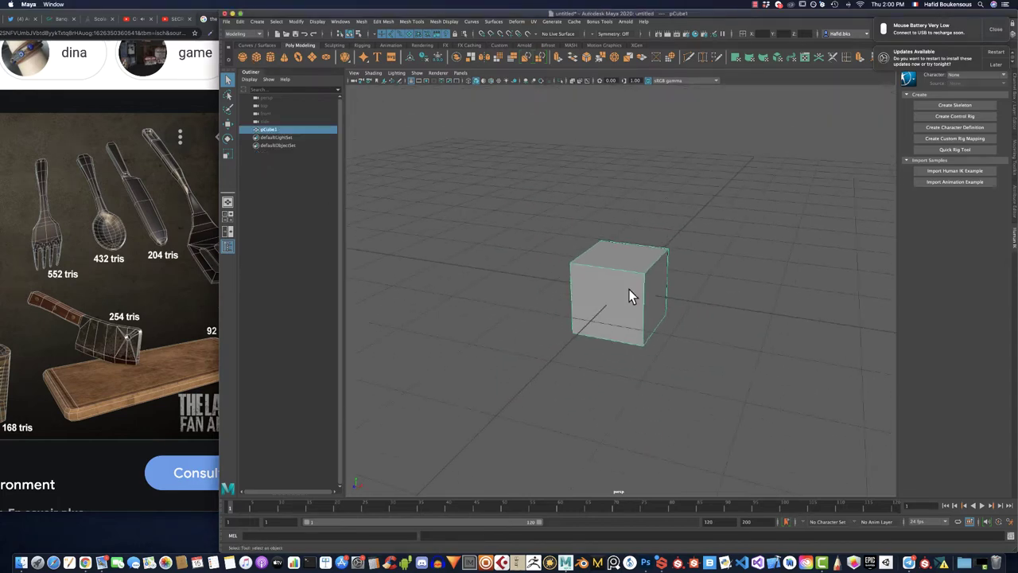
{"action": "key", "text": "r"}
{"action": "mouse_move", "coordinate": [660, 296]}
{"action": "left_mouse_down"}
{"action": "mouse_move", "coordinate": [711, 300]}
{"action": "mouse_move", "coordinate": [585, 304]}
{"action": "mouse_move", "coordinate": [597, 292]}
{"action": "left_mouse_up"}
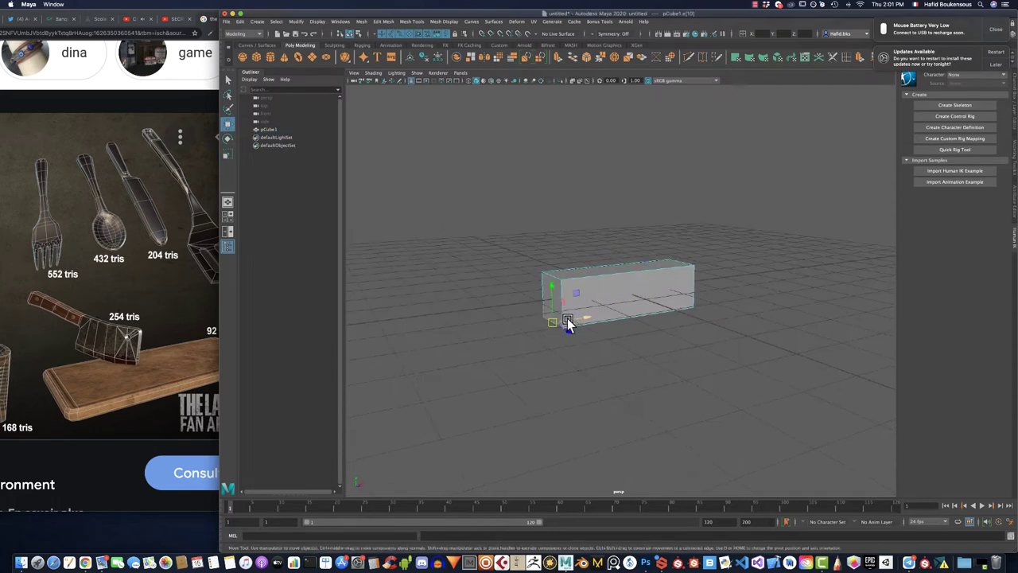
{"action": "mouse_move", "coordinate": [549, 324]}
{"action": "left_mouse_down", "text": "alt"}
{"action": "mouse_move", "coordinate": [525, 313]}
{"action": "mouse_move", "coordinate": [559, 317]}
{"action": "left_mouse_up", "text": "alt"}
{"action": "mouse_move", "coordinate": [561, 318]}
{"action": "right_mouse_down"}
{"action": "mouse_move", "coordinate": [580, 306]}
{"action": "mouse_move", "coordinate": [566, 296]}
{"action": "mouse_move", "coordinate": [564, 269]}
{"action": "right_mouse_up"}
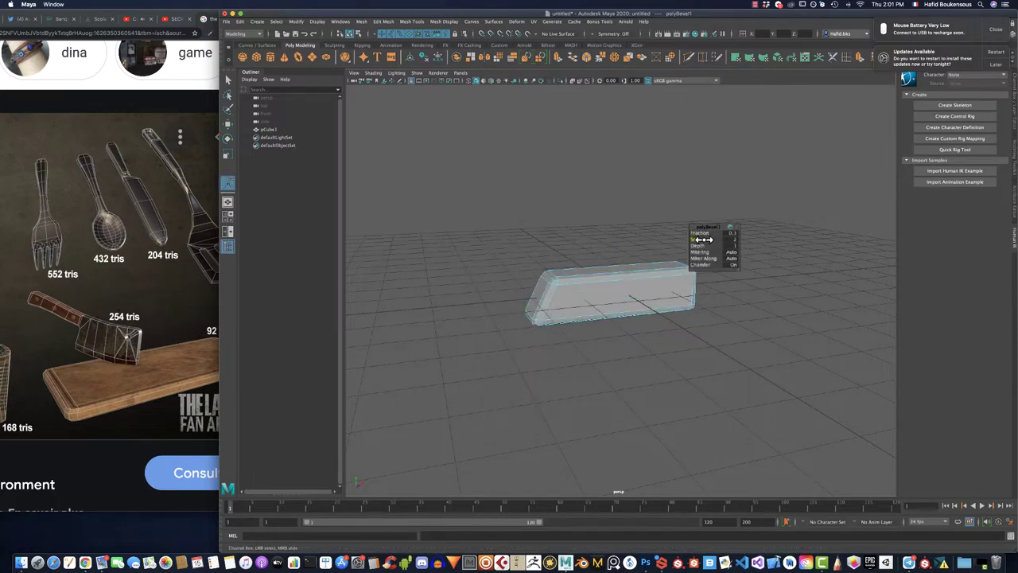
Step: Set the bevel Fraction to 0 and insert an extra edge loop around the box
{"action": "left_click_drag", "start_coordinate": [705, 231], "coordinate": [702, 230]}
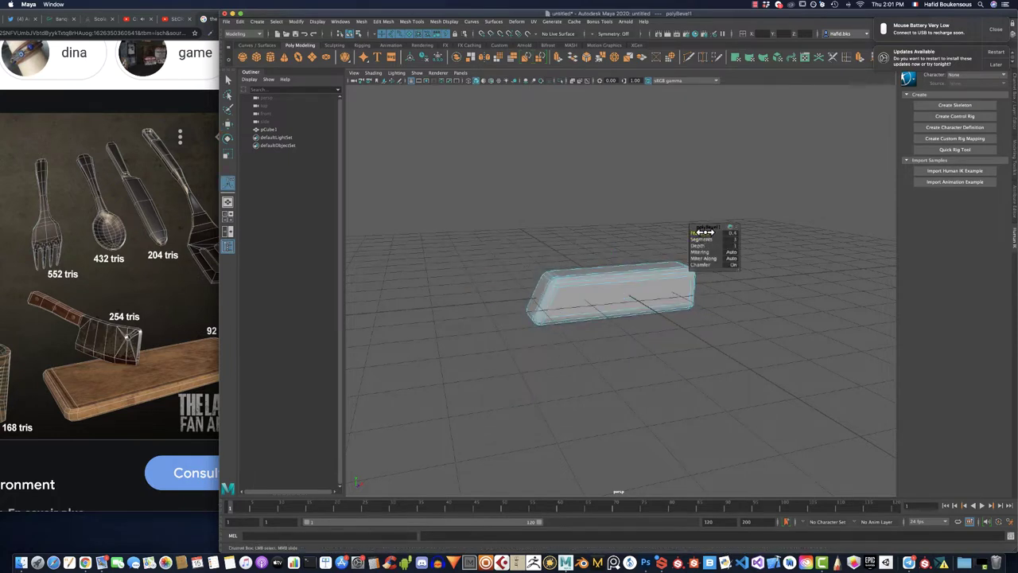
{"action": "left_click", "coordinate": [554, 256]}
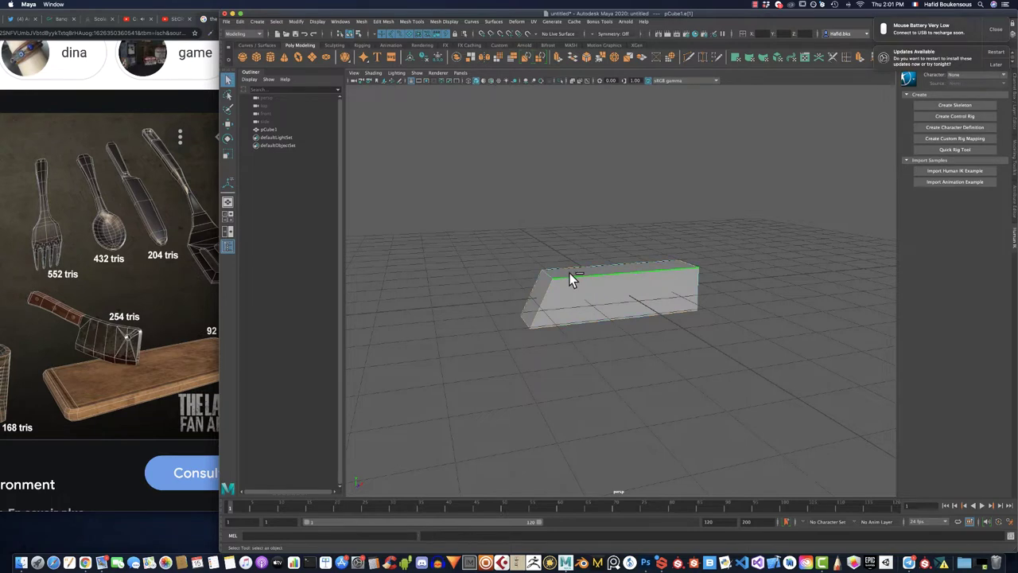
{"action": "right_click_drag", "start_coordinate": [570, 273], "coordinate": [573, 328], "text": "shift"}
{"action": "left_click", "coordinate": [573, 328]}
{"action": "left_click_drag", "start_coordinate": [586, 283], "coordinate": [556, 266], "text": "alt"}
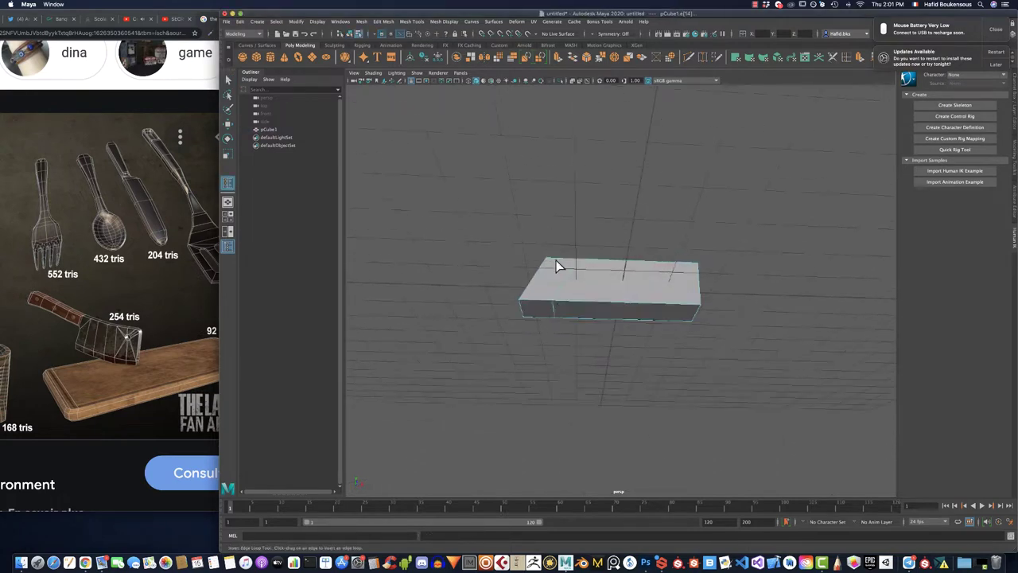
Step: Move the box's front edge back to slant the front end
{"action": "left_click", "coordinate": [554, 311]}
{"action": "key", "text": "w"}
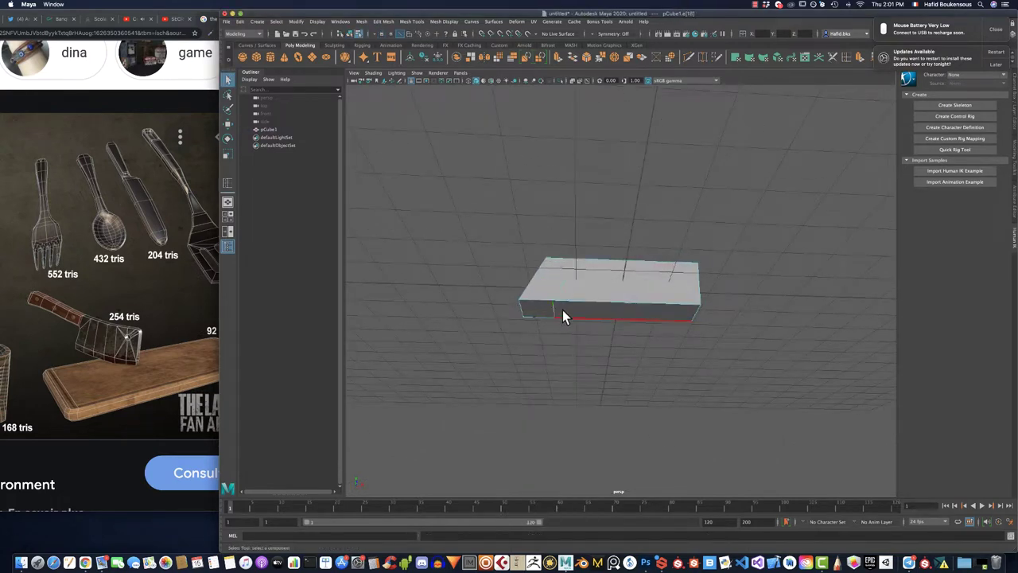
{"action": "left_click", "coordinate": [574, 313]}
{"action": "mouse_move", "coordinate": [598, 313]}
{"action": "left_mouse_down"}
{"action": "mouse_move", "coordinate": [576, 288]}
{"action": "mouse_move", "coordinate": [626, 296]}
{"action": "left_mouse_up"}
{"action": "key", "text": "q"}
Step: Extrude and scale the selected part into a tapered end, then bevel the handle edges
{"action": "left_click_drag", "start_coordinate": [705, 299], "coordinate": [629, 299], "text": "alt"}
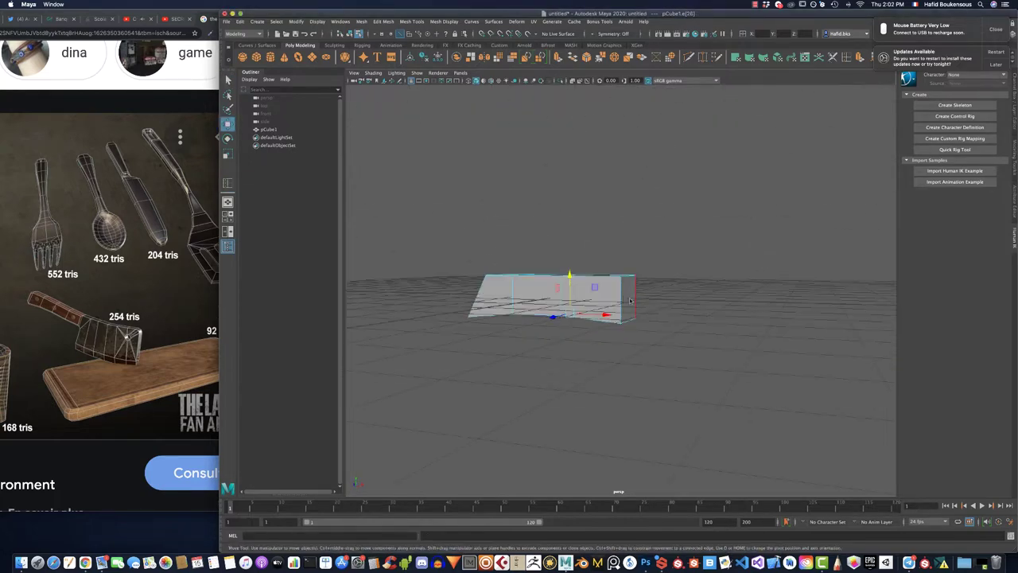
{"action": "key", "text": "ctrl+e"}
{"action": "left_click_drag", "start_coordinate": [692, 307], "coordinate": [662, 235], "text": "alt"}
{"action": "key", "text": "r"}
{"action": "left_click_drag", "start_coordinate": [701, 350], "coordinate": [477, 200], "text": "alt"}
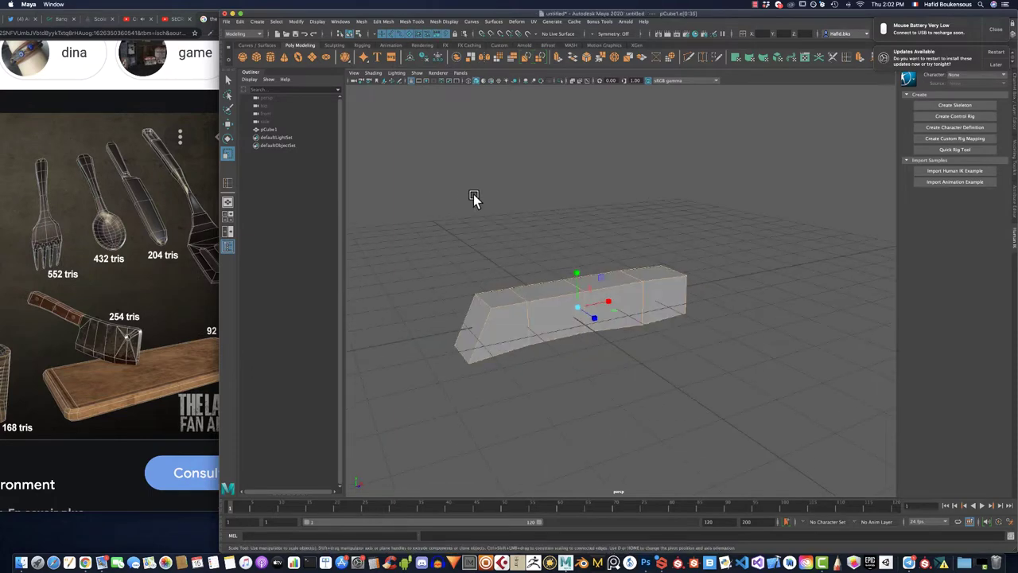
{"action": "right_click_drag", "start_coordinate": [503, 207], "coordinate": [523, 208], "text": "shift"}
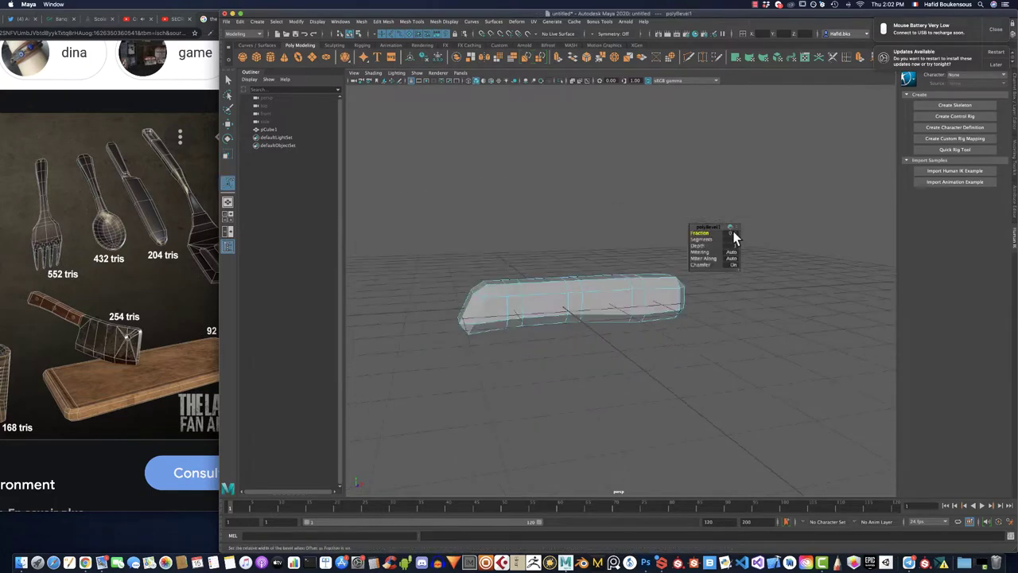
Step: Try Mesh > Smooth on the handle, then undo it
{"action": "left_click", "coordinate": [269, 129]}
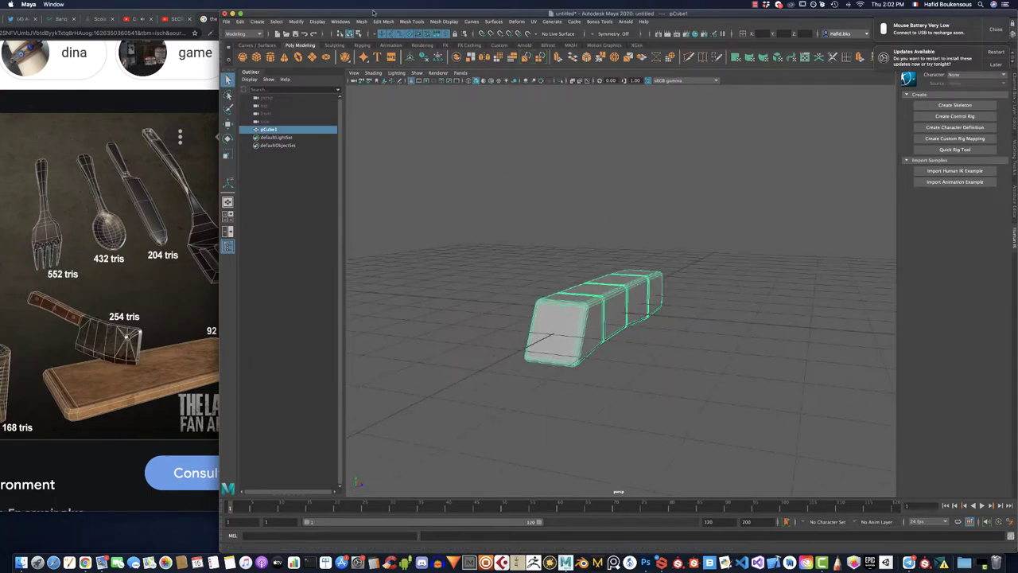
{"action": "left_click", "coordinate": [361, 20]}
{"action": "left_click", "coordinate": [408, 121]}
{"action": "mouse_move", "coordinate": [509, 239]}
{"action": "left_mouse_down", "text": "alt"}
{"action": "mouse_move", "coordinate": [572, 212]}
{"action": "mouse_move", "coordinate": [575, 325]}
{"action": "mouse_move", "coordinate": [695, 243]}
{"action": "mouse_move", "coordinate": [607, 239]}
{"action": "mouse_move", "coordinate": [599, 311]}
{"action": "mouse_move", "coordinate": [578, 289]}
{"action": "mouse_move", "coordinate": [584, 273]}
{"action": "left_mouse_up", "text": "alt"}
{"action": "key", "text": "ctrl+z"}
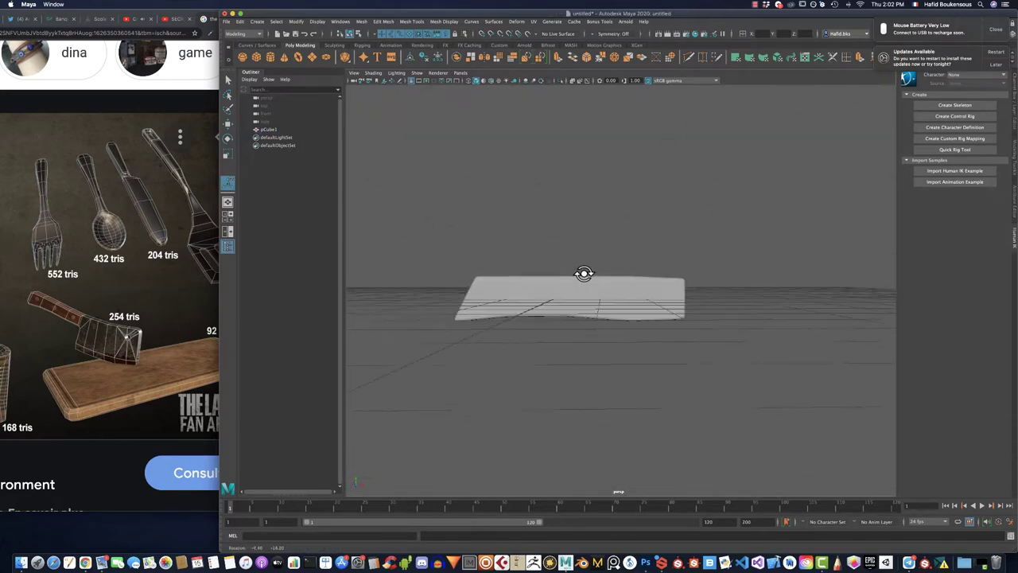
Step: Select the handle's top edge loop and bevel it with Ctrl+B
{"action": "left_click", "coordinate": [568, 289]}
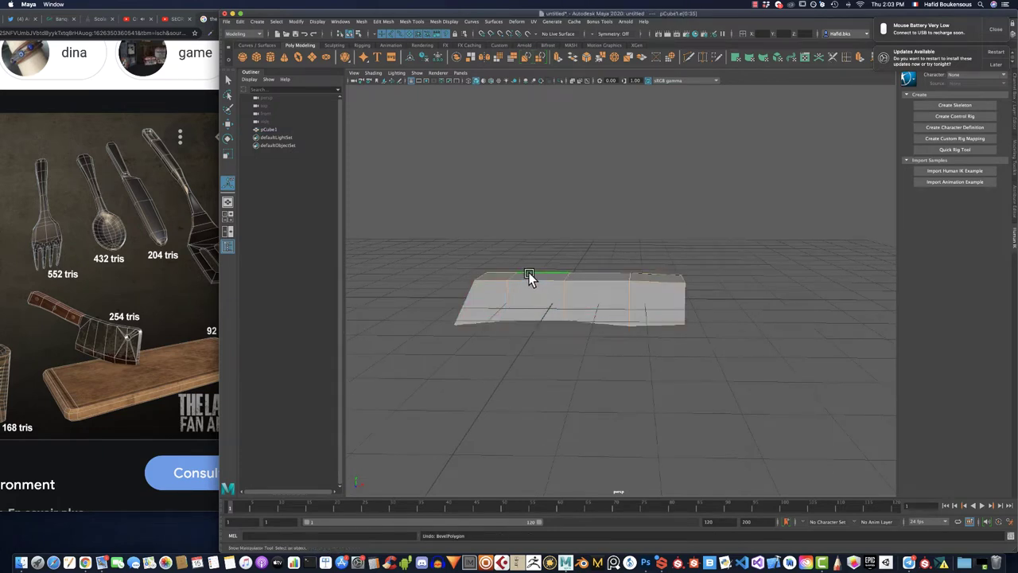
{"action": "right_click_drag", "start_coordinate": [528, 272], "coordinate": [516, 255]}
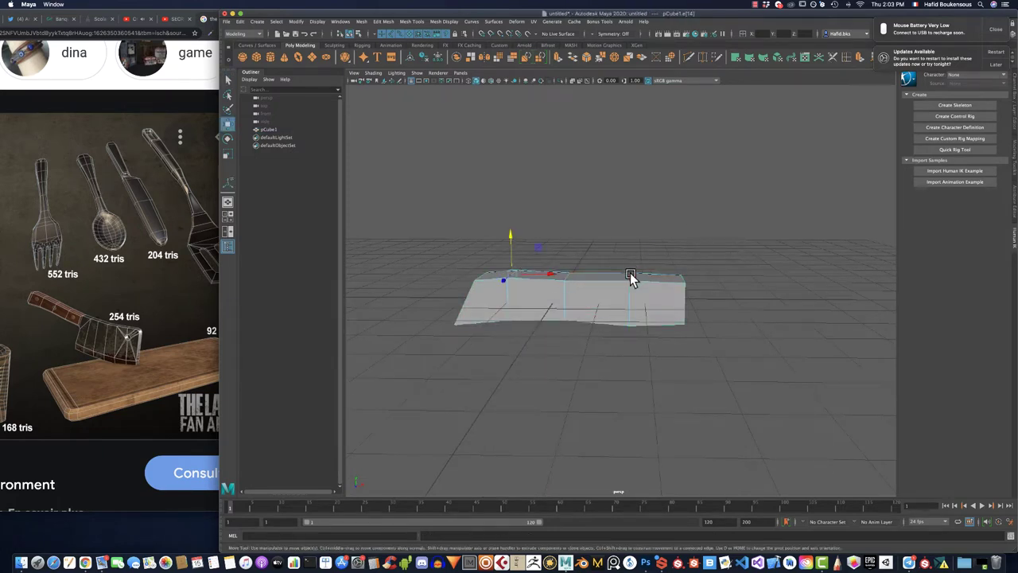
{"action": "double_click", "coordinate": [610, 264]}
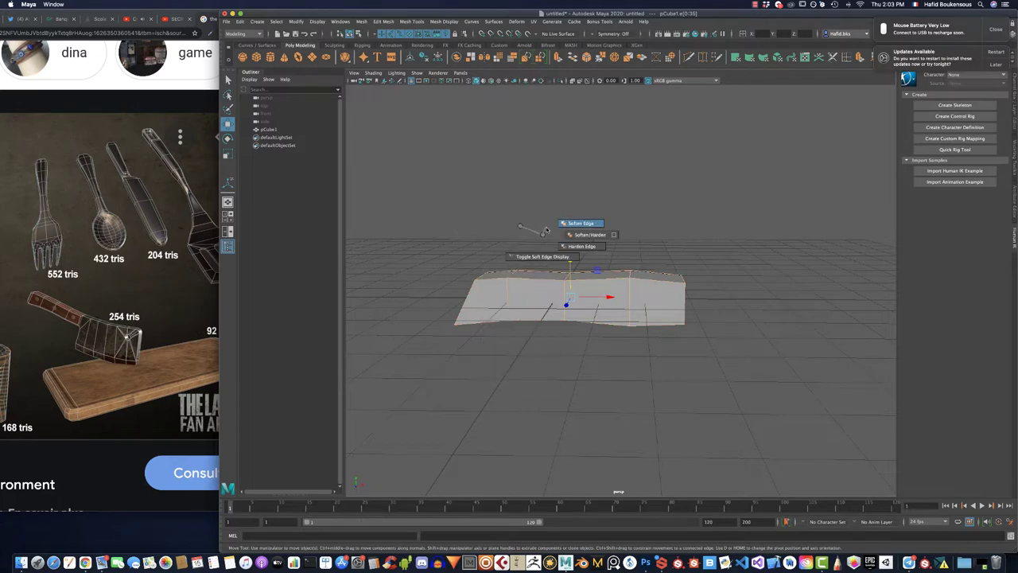
{"action": "key", "text": "ctrl+b"}
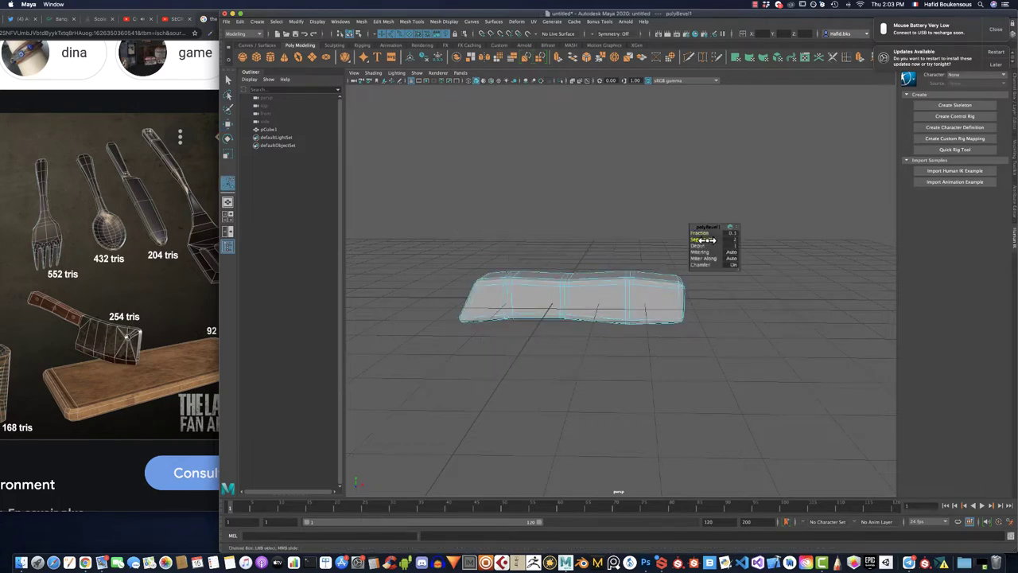
{"action": "left_click_drag", "start_coordinate": [514, 228], "coordinate": [573, 236], "text": "alt"}
Step: Smooth the whole handle object through the Mesh menu into a rounded slab
{"action": "key", "text": "F8"}
{"action": "left_click", "coordinate": [362, 22]}
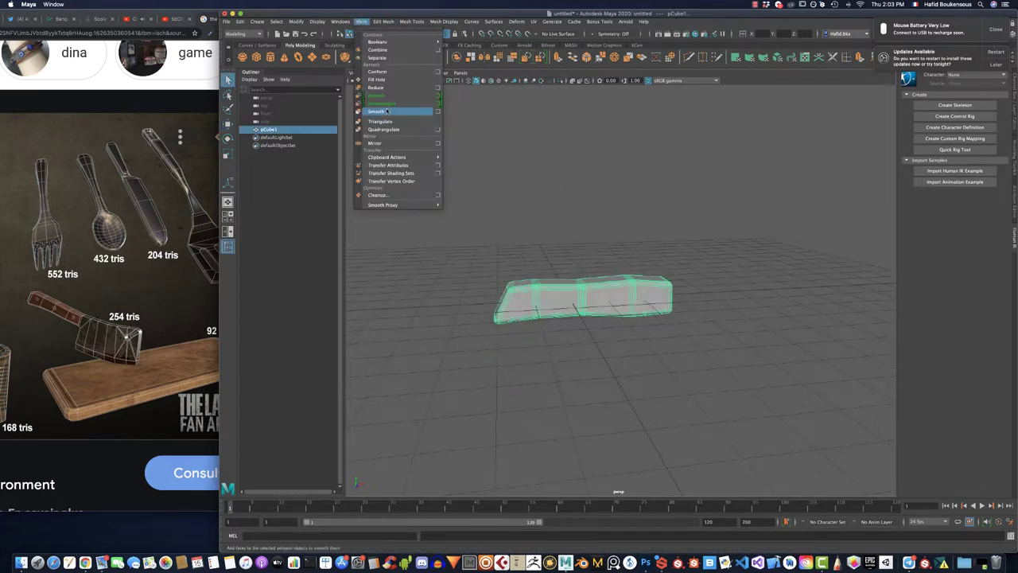
{"action": "left_click", "coordinate": [550, 273]}
{"action": "left_click", "coordinate": [550, 272]}
{"action": "left_click", "coordinate": [525, 258]}
{"action": "mouse_move", "coordinate": [525, 258]}
{"action": "left_mouse_down", "text": "alt"}
{"action": "mouse_move", "coordinate": [602, 277]}
{"action": "mouse_move", "coordinate": [532, 257]}
{"action": "mouse_move", "coordinate": [508, 128]}
{"action": "mouse_move", "coordinate": [582, 153]}
{"action": "left_mouse_up", "text": "alt"}
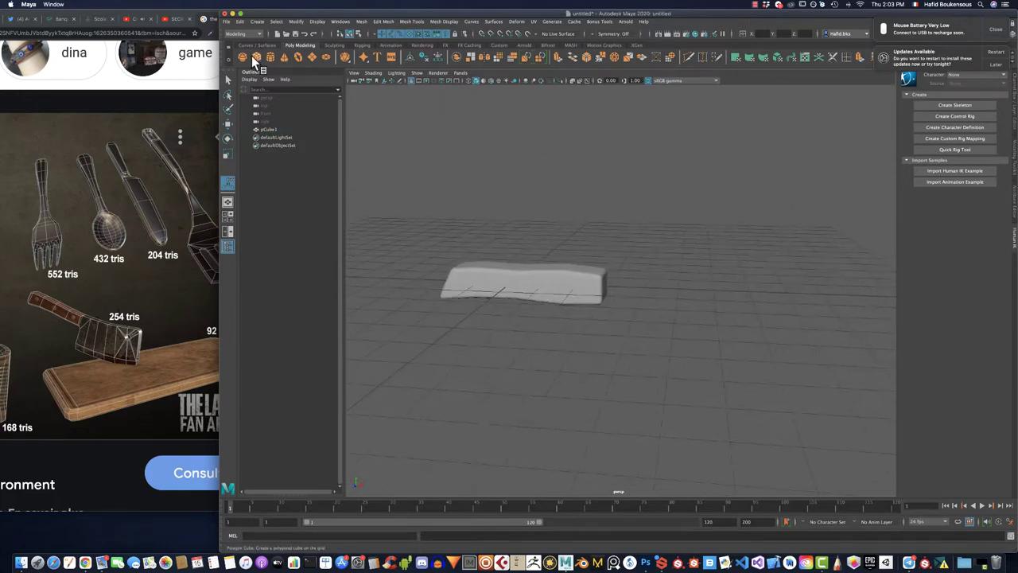
Step: Create a second cube (pCube2), move it right, and scale it wider and taller
{"action": "left_click", "coordinate": [254, 56]}
{"action": "key", "text": "w"}
{"action": "mouse_move", "coordinate": [533, 285]}
{"action": "left_mouse_down"}
{"action": "mouse_move", "coordinate": [693, 289]}
{"action": "mouse_move", "coordinate": [572, 273]}
{"action": "mouse_move", "coordinate": [673, 268]}
{"action": "mouse_move", "coordinate": [622, 267]}
{"action": "left_mouse_up"}
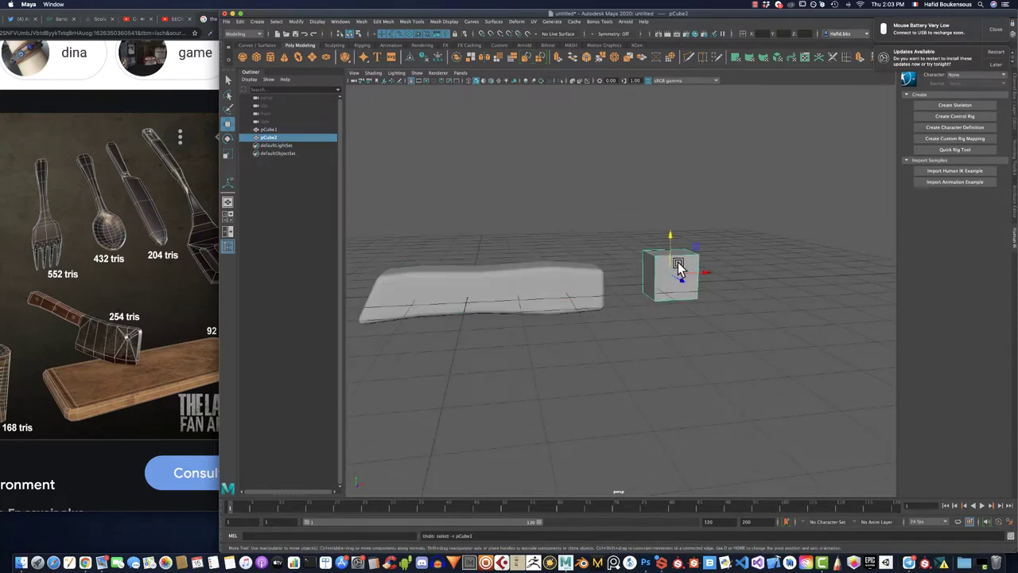
{"action": "key", "text": "r"}
{"action": "left_click_drag", "start_coordinate": [705, 272], "coordinate": [766, 273]}
{"action": "mouse_move", "coordinate": [671, 236]}
{"action": "left_mouse_down"}
{"action": "mouse_move", "coordinate": [667, 218]}
{"action": "mouse_move", "coordinate": [671, 277]}
{"action": "mouse_move", "coordinate": [661, 275]}
{"action": "left_mouse_up"}
Step: Shift the flat blade slab left so it sits beside the handle
{"action": "key", "text": "w"}
{"action": "mouse_move", "coordinate": [693, 317]}
{"action": "left_mouse_down"}
{"action": "mouse_move", "coordinate": [684, 295]}
{"action": "mouse_move", "coordinate": [712, 318]}
{"action": "mouse_move", "coordinate": [564, 238]}
{"action": "mouse_move", "coordinate": [525, 261]}
{"action": "mouse_move", "coordinate": [533, 284]}
{"action": "left_mouse_up"}
{"action": "key", "text": "r"}
{"action": "key", "text": "w"}
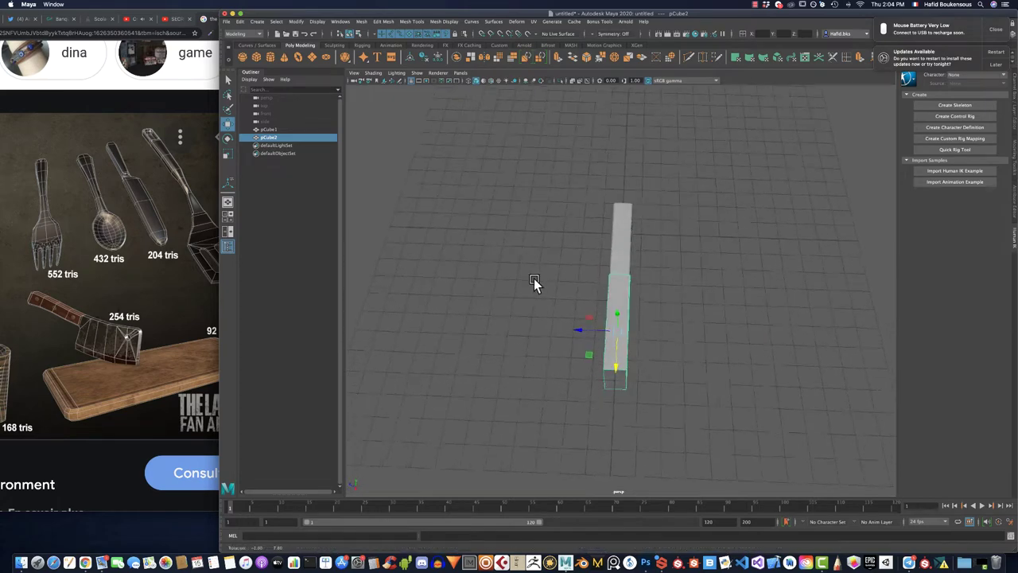
{"action": "scroll", "coordinate": [629, 314], "scroll_direction": "up", "scroll_amount": 4}
{"action": "key", "text": "r"}
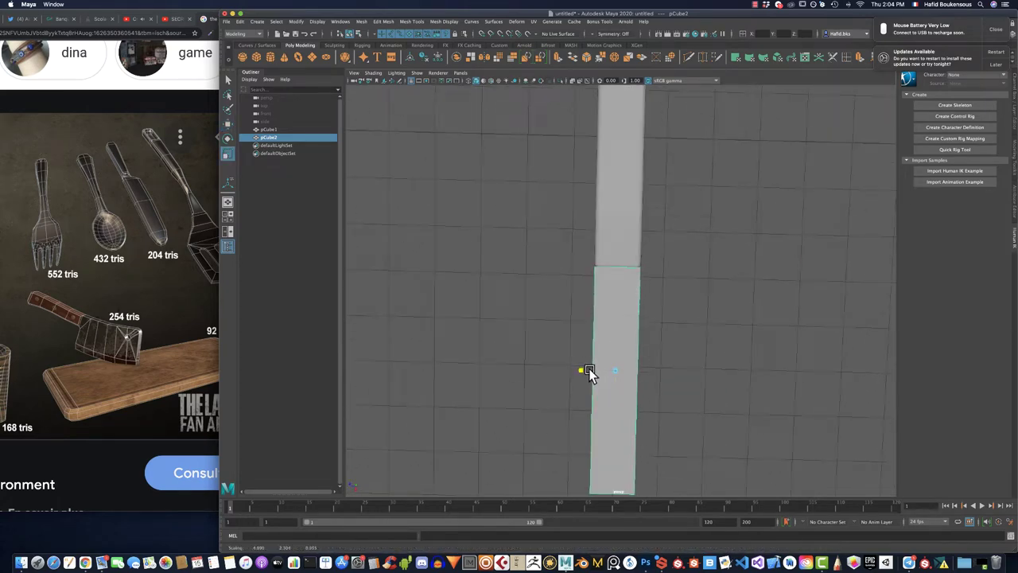
{"action": "key", "text": "w"}
{"action": "mouse_move", "coordinate": [611, 390]}
{"action": "left_mouse_down", "text": "alt"}
{"action": "mouse_move", "coordinate": [634, 338]}
{"action": "mouse_move", "coordinate": [575, 334]}
{"action": "mouse_move", "coordinate": [748, 326]}
{"action": "mouse_move", "coordinate": [704, 287]}
{"action": "mouse_move", "coordinate": [586, 303]}
{"action": "left_mouse_up", "text": "alt"}
Step: Insert an edge loop near the blade's bottom and move the edge to sharpen it
{"action": "right_click", "coordinate": [600, 338], "text": "shift"}
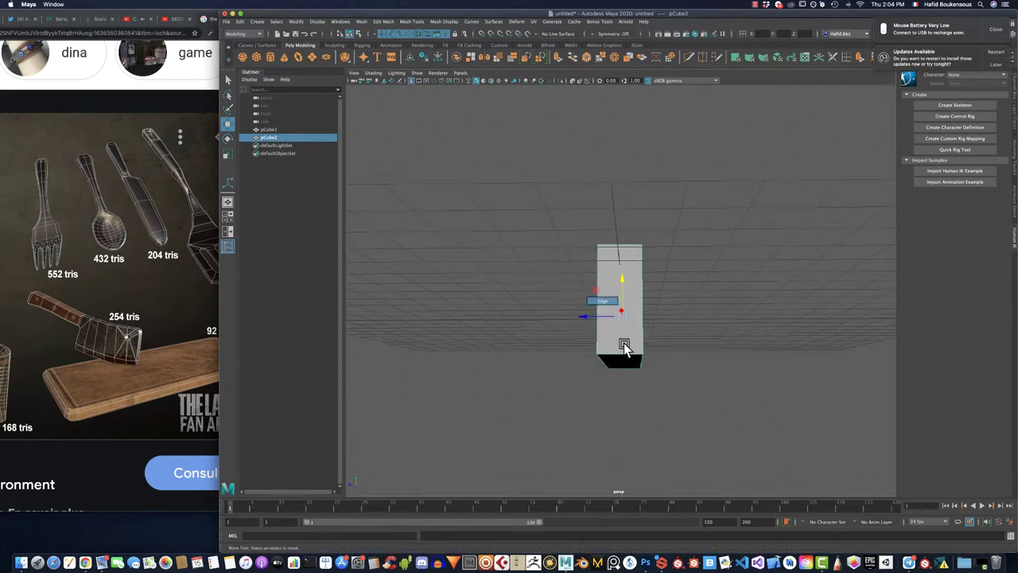
{"action": "mouse_move", "coordinate": [623, 347]}
{"action": "right_mouse_down", "text": "shift"}
{"action": "mouse_move", "coordinate": [649, 360]}
{"action": "mouse_move", "coordinate": [632, 402]}
{"action": "right_mouse_up", "text": "shift"}
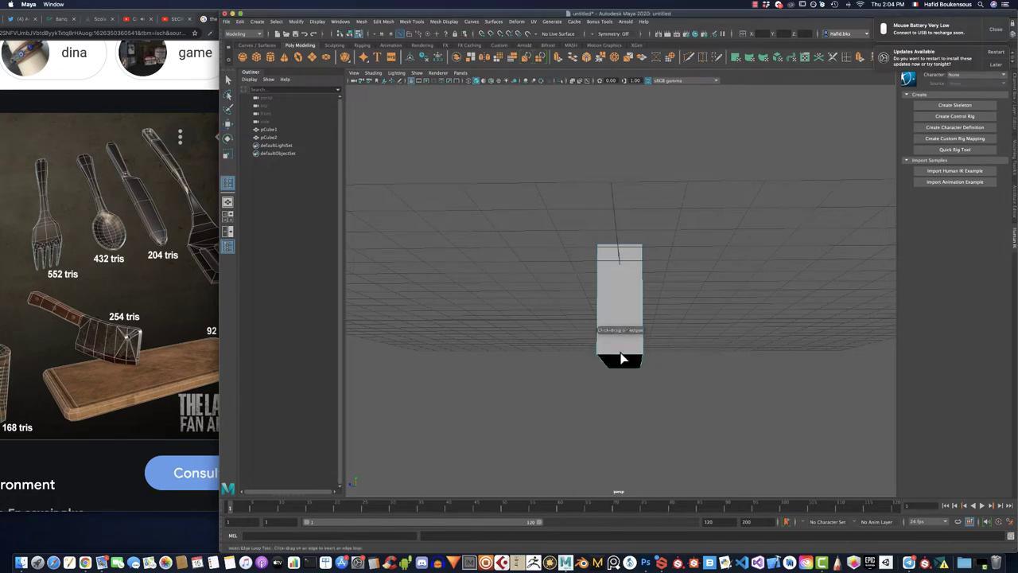
{"action": "left_click", "coordinate": [621, 359]}
{"action": "left_click_drag", "start_coordinate": [621, 360], "coordinate": [633, 335], "text": "alt"}
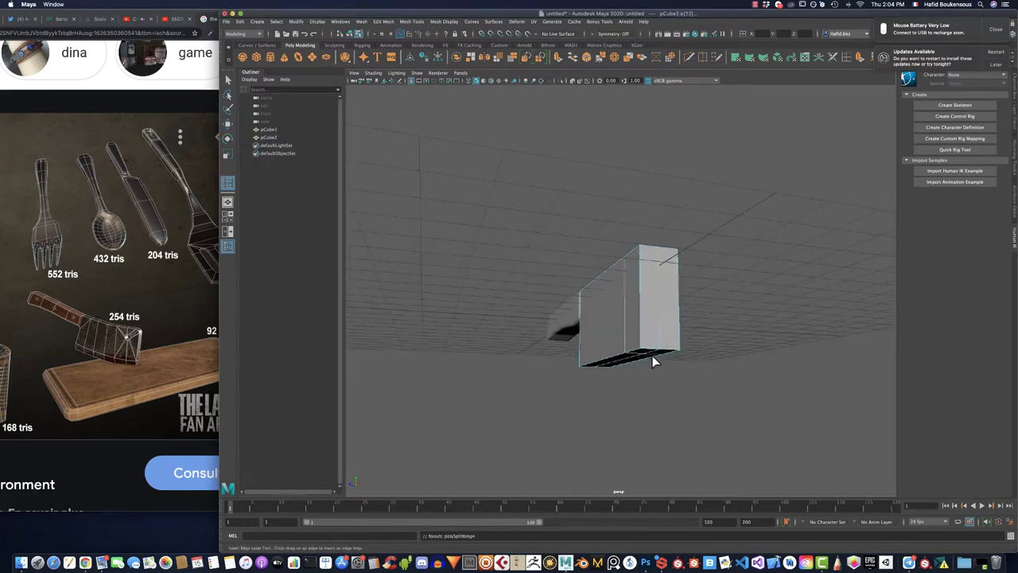
{"action": "key", "text": "q"}
{"action": "key", "text": "w"}
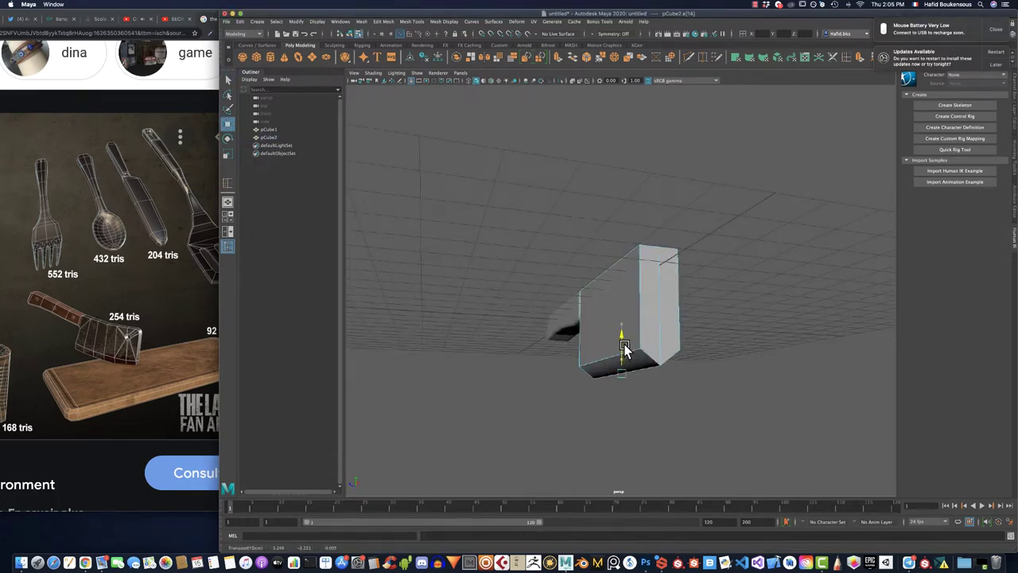
{"action": "mouse_move", "coordinate": [624, 350]}
{"action": "left_mouse_down", "text": "alt"}
{"action": "mouse_move", "coordinate": [666, 357]}
{"action": "mouse_move", "coordinate": [618, 345]}
{"action": "mouse_move", "coordinate": [620, 358]}
{"action": "mouse_move", "coordinate": [678, 360]}
{"action": "mouse_move", "coordinate": [677, 377]}
{"action": "mouse_move", "coordinate": [625, 386]}
{"action": "mouse_move", "coordinate": [734, 381]}
{"action": "mouse_move", "coordinate": [722, 411]}
{"action": "mouse_move", "coordinate": [714, 345]}
{"action": "mouse_move", "coordinate": [536, 350]}
{"action": "mouse_move", "coordinate": [636, 370]}
{"action": "left_mouse_up", "text": "alt"}
Step: Switch to edge selection and bevel the blade's edges (polyBevel2)
{"action": "right_click", "coordinate": [713, 345]}
{"action": "left_click", "coordinate": [707, 330]}
{"action": "mouse_move", "coordinate": [530, 211]}
{"action": "left_mouse_down", "text": "alt"}
{"action": "mouse_move", "coordinate": [628, 302]}
{"action": "mouse_move", "coordinate": [591, 291]}
{"action": "mouse_move", "coordinate": [700, 271]}
{"action": "left_mouse_up", "text": "alt"}
{"action": "right_click_drag", "start_coordinate": [699, 270], "coordinate": [750, 276], "text": "shift"}
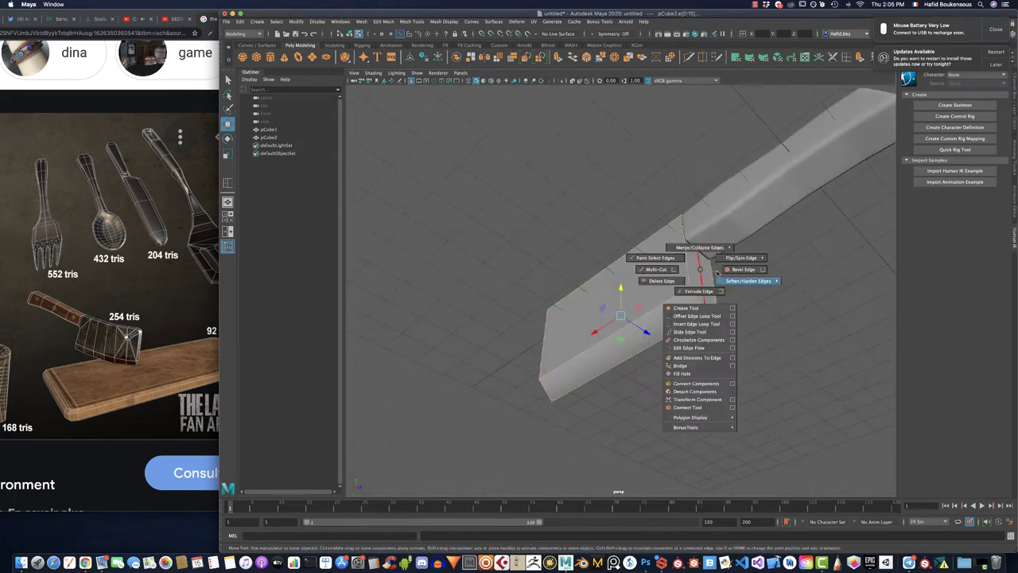
{"action": "mouse_move", "coordinate": [750, 276]}
{"action": "left_mouse_down", "text": "alt"}
{"action": "mouse_move", "coordinate": [613, 265]}
{"action": "mouse_move", "coordinate": [710, 238]}
{"action": "left_mouse_up", "text": "alt"}
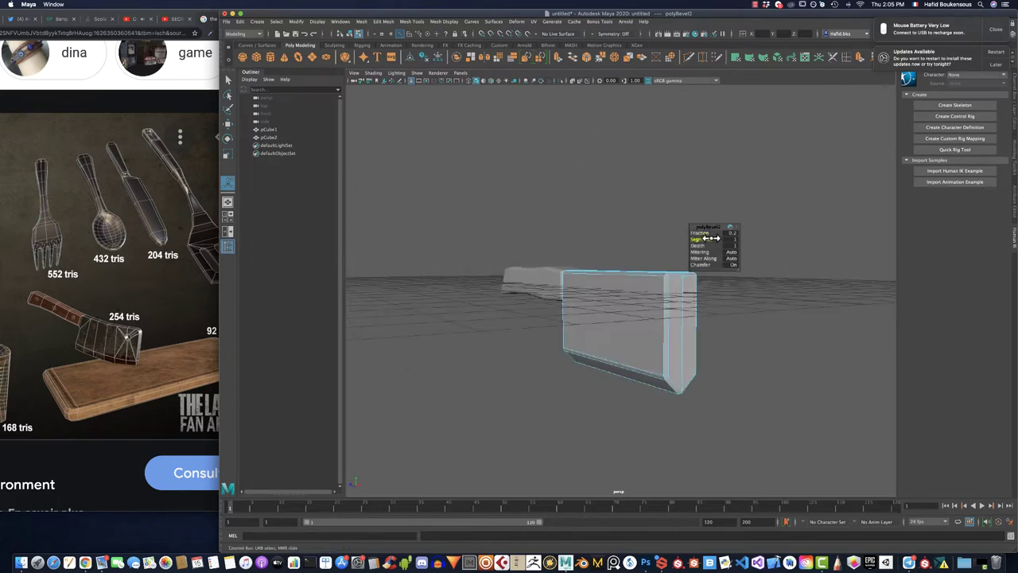
{"action": "mouse_move", "coordinate": [641, 244]}
{"action": "left_mouse_down", "text": "alt"}
{"action": "mouse_move", "coordinate": [607, 227]}
{"action": "mouse_move", "coordinate": [677, 252]}
{"action": "mouse_move", "coordinate": [387, 56]}
{"action": "left_mouse_up", "text": "alt"}
Step: Return to object mode, select the blade, and apply Ctrl+B to it
{"action": "key", "text": "F8"}
{"action": "left_click", "coordinate": [361, 21]}
{"action": "left_click", "coordinate": [389, 109]}
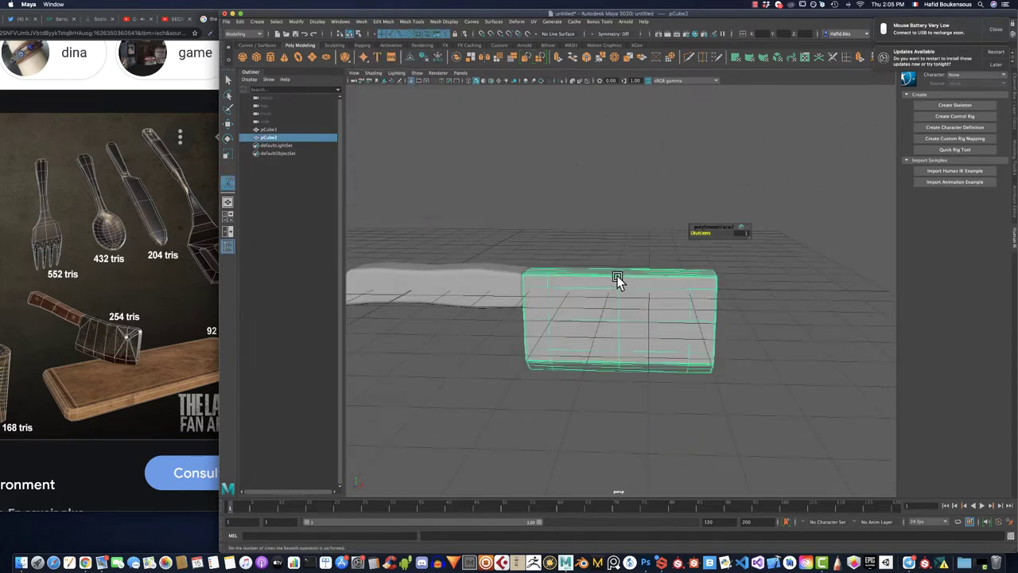
{"action": "key", "text": "w"}
{"action": "mouse_move", "coordinate": [635, 311]}
{"action": "left_mouse_down", "text": "alt"}
{"action": "mouse_move", "coordinate": [577, 249]}
{"action": "mouse_move", "coordinate": [475, 230]}
{"action": "mouse_move", "coordinate": [643, 341]}
{"action": "mouse_move", "coordinate": [628, 288]}
{"action": "left_mouse_up", "text": "alt"}
{"action": "key", "text": "ctrl+b"}
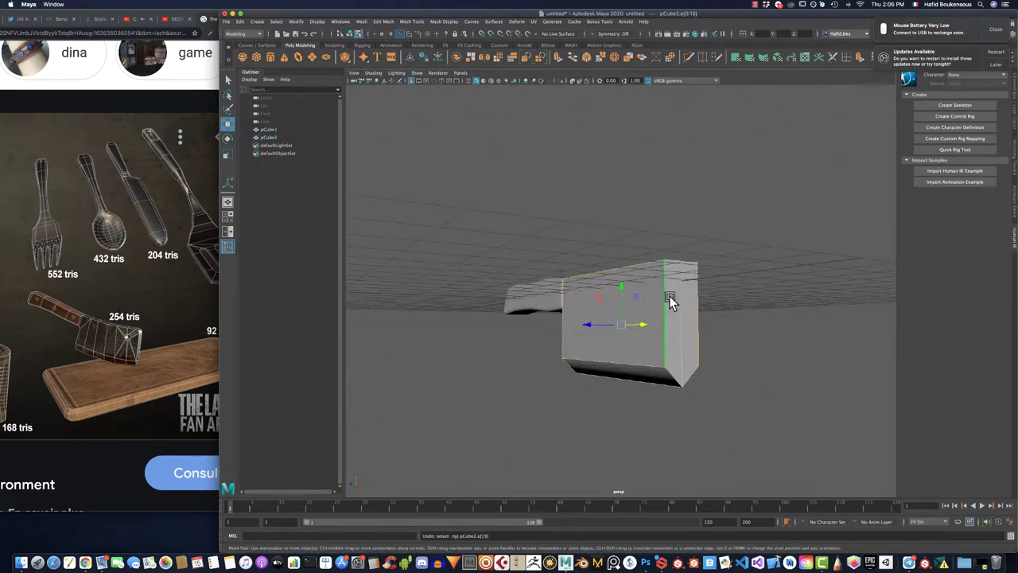
Step: In edge mode (F10), insert a new edge loop across the blade block
{"action": "key", "text": "F10"}
{"action": "left_click_drag", "start_coordinate": [756, 298], "coordinate": [647, 330], "text": "alt"}
{"action": "right_click_drag", "start_coordinate": [623, 377], "coordinate": [616, 430], "text": "shift"}
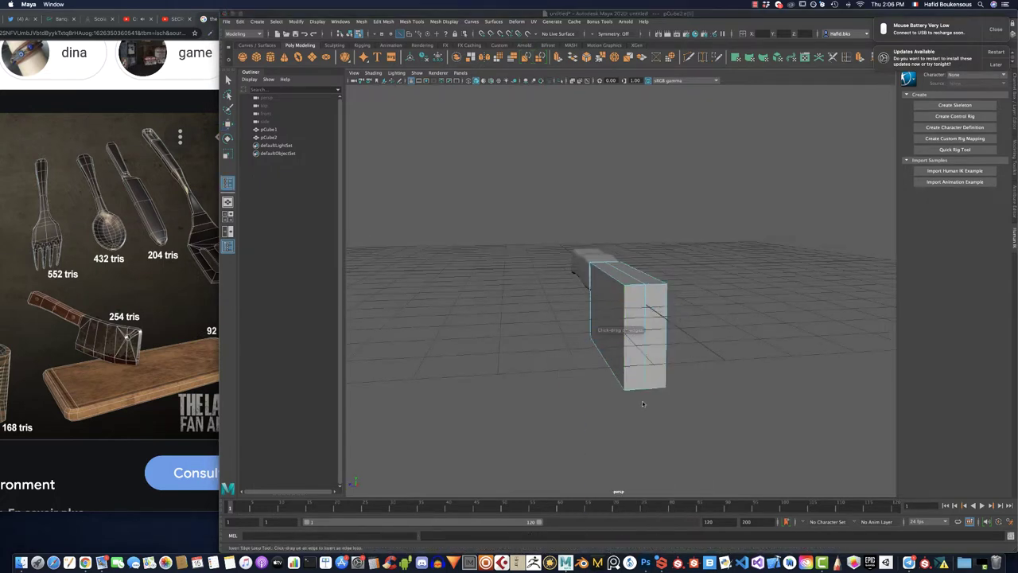
{"action": "mouse_move", "coordinate": [625, 375]}
{"action": "left_mouse_down", "text": "alt"}
{"action": "mouse_move", "coordinate": [668, 357]}
{"action": "mouse_move", "coordinate": [658, 325]}
{"action": "left_mouse_up", "text": "alt"}
{"action": "left_click", "coordinate": [670, 342]}
{"action": "right_click_drag", "start_coordinate": [658, 325], "coordinate": [660, 334], "text": "shift"}
{"action": "key", "text": "q"}
{"action": "left_click_drag", "start_coordinate": [660, 334], "coordinate": [665, 341], "text": "alt"}
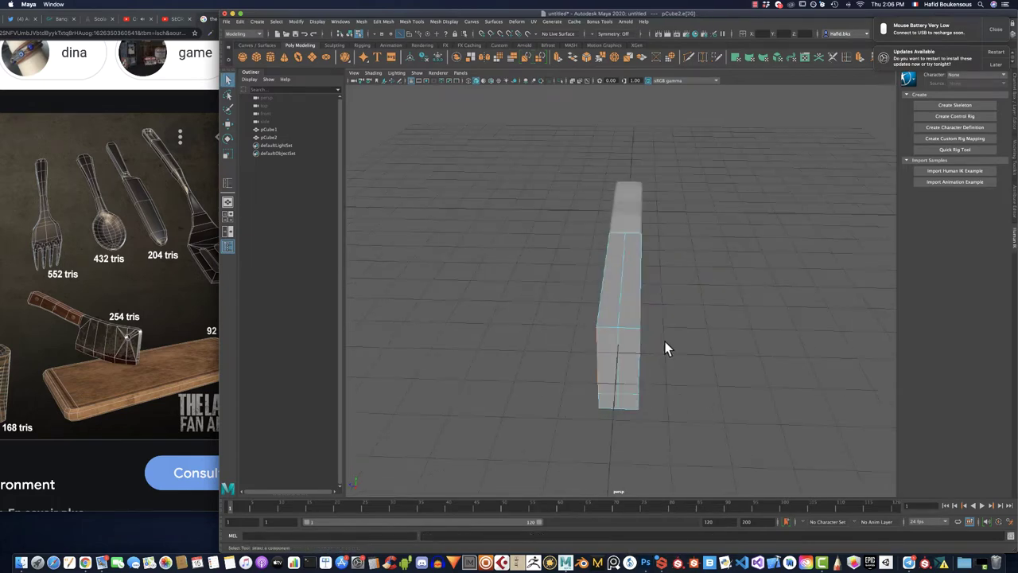
Step: Bevel the blade's selected outer edges twice into a thin chamfer
{"action": "mouse_move", "coordinate": [603, 307]}
{"action": "left_mouse_down", "text": "alt"}
{"action": "mouse_move", "coordinate": [688, 311]}
{"action": "mouse_move", "coordinate": [609, 304]}
{"action": "left_mouse_up", "text": "alt"}
{"action": "right_click", "coordinate": [614, 309], "text": "shift"}
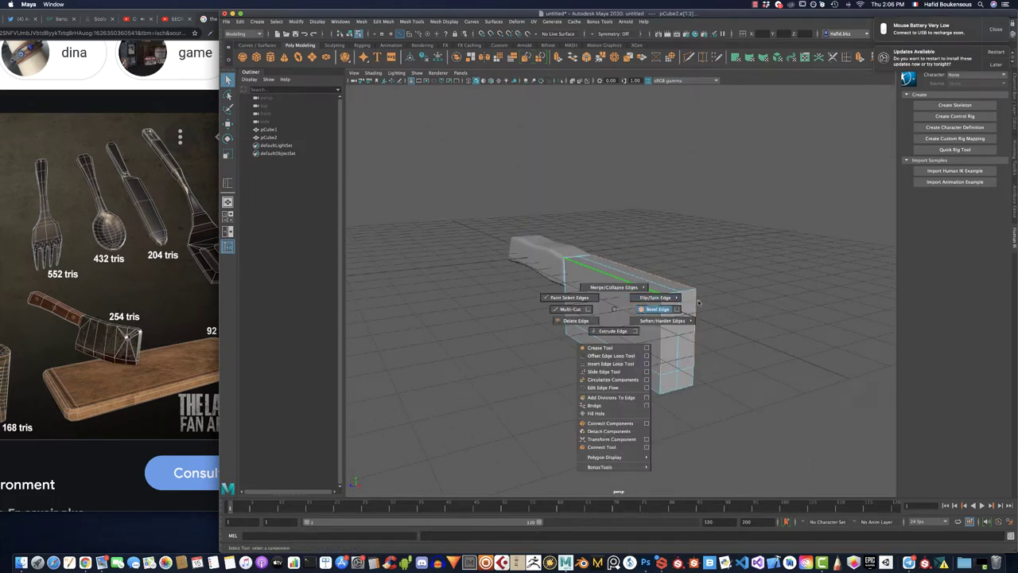
{"action": "left_click", "coordinate": [656, 309]}
{"action": "mouse_move", "coordinate": [666, 289]}
{"action": "left_mouse_down", "text": "alt"}
{"action": "mouse_move", "coordinate": [696, 262]}
{"action": "mouse_move", "coordinate": [697, 364]}
{"action": "left_mouse_up", "text": "alt"}
{"action": "right_click", "coordinate": [653, 297], "text": "shift"}
{"action": "left_click", "coordinate": [681, 295]}
{"action": "left_click_drag", "start_coordinate": [681, 295], "coordinate": [700, 235], "text": "alt"}
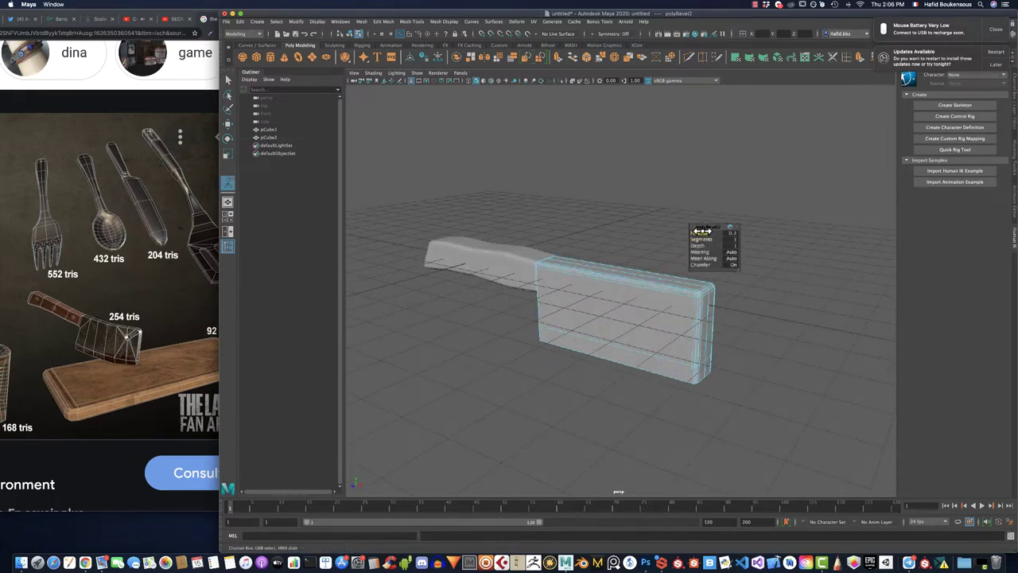
Step: Extrude the blade's bottom faces and scale them together to taper the edge
{"action": "mouse_move", "coordinate": [701, 230]}
{"action": "left_mouse_down", "text": "alt"}
{"action": "mouse_move", "coordinate": [513, 238]}
{"action": "mouse_move", "coordinate": [627, 250]}
{"action": "mouse_move", "coordinate": [670, 221]}
{"action": "mouse_move", "coordinate": [591, 221]}
{"action": "left_mouse_up", "text": "alt"}
{"action": "right_click_drag", "start_coordinate": [591, 224], "coordinate": [592, 255]}
{"action": "mouse_move", "coordinate": [593, 254]}
{"action": "left_mouse_down", "text": "alt"}
{"action": "mouse_move", "coordinate": [664, 341]}
{"action": "mouse_move", "coordinate": [628, 375]}
{"action": "mouse_move", "coordinate": [639, 364]}
{"action": "mouse_move", "coordinate": [611, 353]}
{"action": "left_mouse_up", "text": "alt"}
{"action": "left_click", "coordinate": [664, 342]}
{"action": "key", "text": "ctrl+e"}
{"action": "key", "text": "r"}
{"action": "right_click_drag", "start_coordinate": [615, 352], "coordinate": [609, 345], "text": "alt"}
Step: Select two blade edges and bevel them
{"action": "mouse_move", "coordinate": [609, 345]}
{"action": "left_mouse_down", "text": "alt"}
{"action": "mouse_move", "coordinate": [639, 396]}
{"action": "mouse_move", "coordinate": [614, 370]}
{"action": "mouse_move", "coordinate": [597, 370]}
{"action": "mouse_move", "coordinate": [693, 359]}
{"action": "mouse_move", "coordinate": [516, 384]}
{"action": "left_mouse_up", "text": "alt"}
{"action": "left_click", "coordinate": [608, 383]}
{"action": "left_click", "coordinate": [515, 383]}
{"action": "mouse_move", "coordinate": [525, 330]}
{"action": "left_mouse_down", "text": "alt"}
{"action": "mouse_move", "coordinate": [502, 322]}
{"action": "mouse_move", "coordinate": [596, 365]}
{"action": "mouse_move", "coordinate": [573, 364]}
{"action": "left_mouse_up", "text": "alt"}
{"action": "right_click_drag", "start_coordinate": [743, 406], "coordinate": [765, 411], "text": "shift"}
{"action": "left_click_drag", "start_coordinate": [765, 411], "coordinate": [732, 413], "text": "alt"}
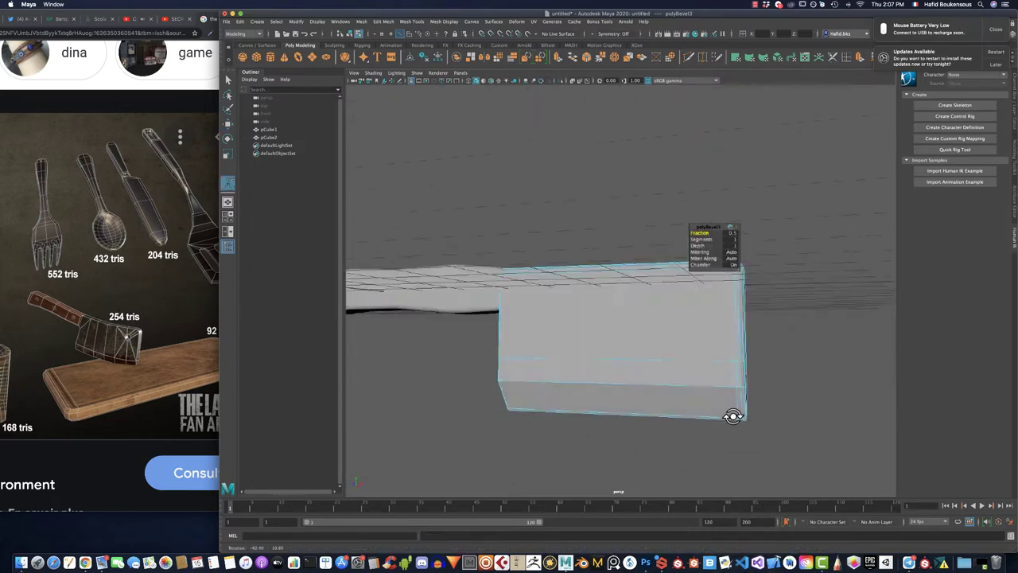
Step: Adjust the bevel segments and re-bevel the chosen blade edges
{"action": "left_click", "coordinate": [703, 238]}
{"action": "mouse_move", "coordinate": [703, 238]}
{"action": "left_mouse_down", "text": "alt"}
{"action": "mouse_move", "coordinate": [617, 338]}
{"action": "mouse_move", "coordinate": [468, 348]}
{"action": "mouse_move", "coordinate": [572, 379]}
{"action": "mouse_move", "coordinate": [584, 435]}
{"action": "mouse_move", "coordinate": [625, 420]}
{"action": "mouse_move", "coordinate": [551, 404]}
{"action": "mouse_move", "coordinate": [548, 257]}
{"action": "mouse_move", "coordinate": [575, 281]}
{"action": "mouse_move", "coordinate": [585, 328]}
{"action": "left_mouse_up", "text": "alt"}
{"action": "right_click_drag", "start_coordinate": [584, 328], "coordinate": [648, 331], "text": "shift"}
{"action": "mouse_move", "coordinate": [702, 233]}
{"action": "left_mouse_down", "text": "alt"}
{"action": "mouse_move", "coordinate": [589, 275]}
{"action": "mouse_move", "coordinate": [657, 356]}
{"action": "mouse_move", "coordinate": [613, 341]}
{"action": "left_mouse_up", "text": "alt"}
{"action": "right_click_drag", "start_coordinate": [613, 342], "coordinate": [677, 243], "text": "shift"}
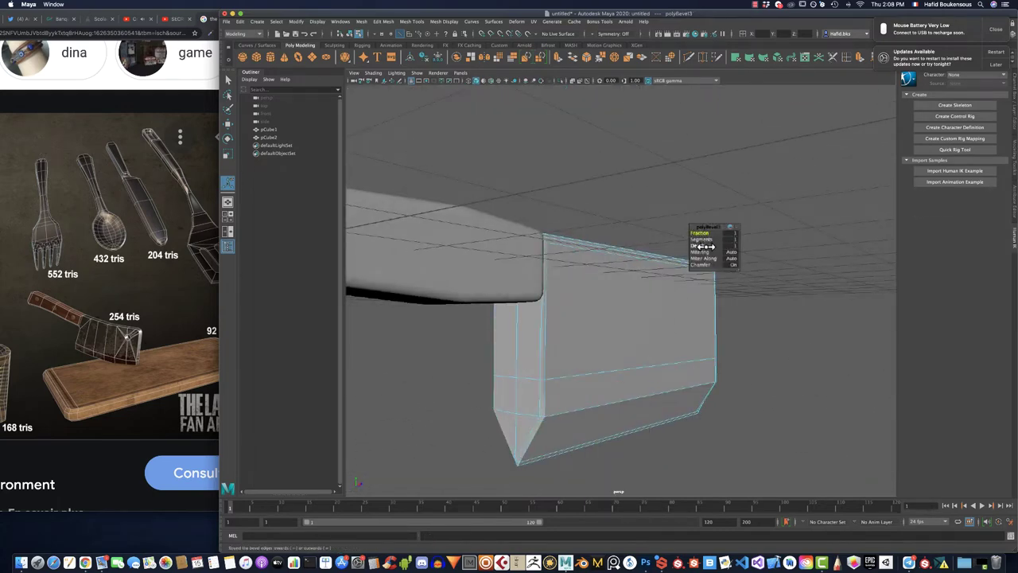
{"action": "mouse_move", "coordinate": [706, 240]}
{"action": "left_mouse_down", "text": "alt"}
{"action": "mouse_move", "coordinate": [613, 300]}
{"action": "mouse_move", "coordinate": [525, 413]}
{"action": "left_mouse_up", "text": "alt"}
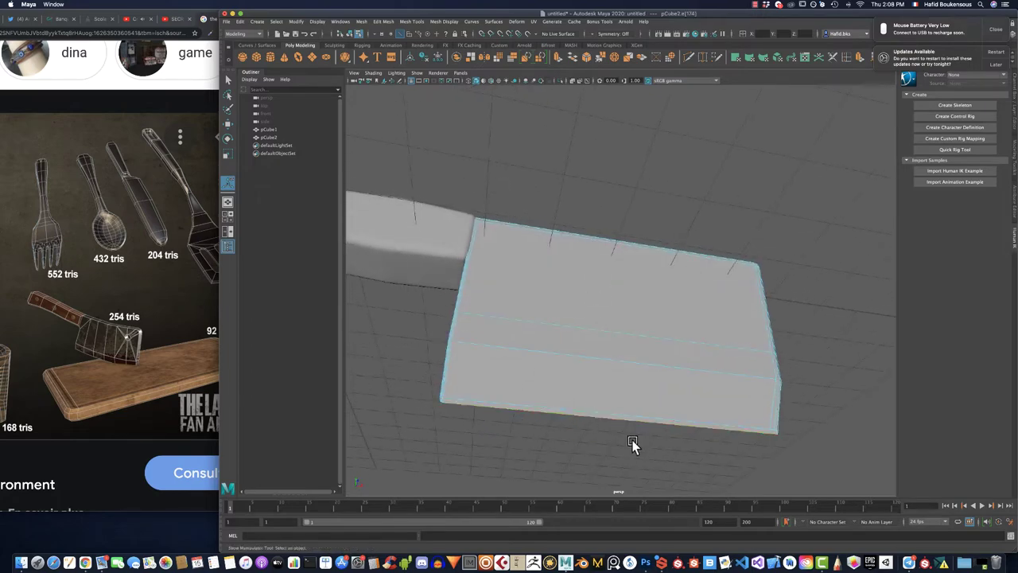
Step: Select another edge on the blade and bevel it
{"action": "left_click_drag", "start_coordinate": [634, 445], "coordinate": [589, 450], "text": "alt"}
{"action": "left_click", "coordinate": [588, 450]}
{"action": "right_click_drag", "start_coordinate": [681, 387], "coordinate": [728, 400], "text": "shift"}
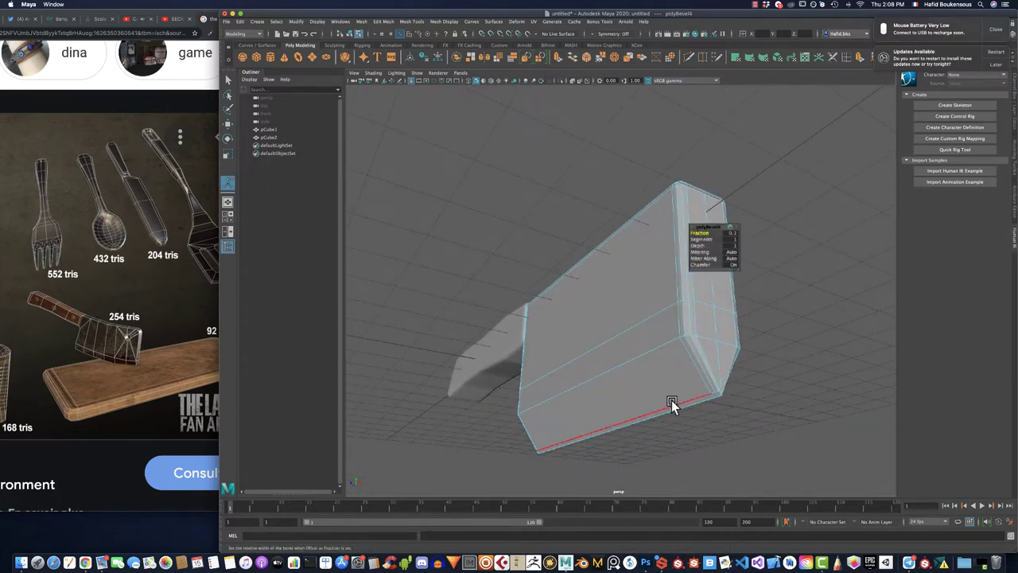
{"action": "left_click_drag", "start_coordinate": [671, 400], "coordinate": [764, 331], "text": "alt"}
Step: Test the blade's smooth preview with 3, then revert it
{"action": "key", "text": "F8"}
{"action": "key", "text": "3"}
{"action": "mouse_move", "coordinate": [602, 205]}
{"action": "left_mouse_down", "text": "alt"}
{"action": "mouse_move", "coordinate": [561, 200]}
{"action": "mouse_move", "coordinate": [609, 229]}
{"action": "left_mouse_up", "text": "alt"}
{"action": "key", "text": "ctrl+z"}
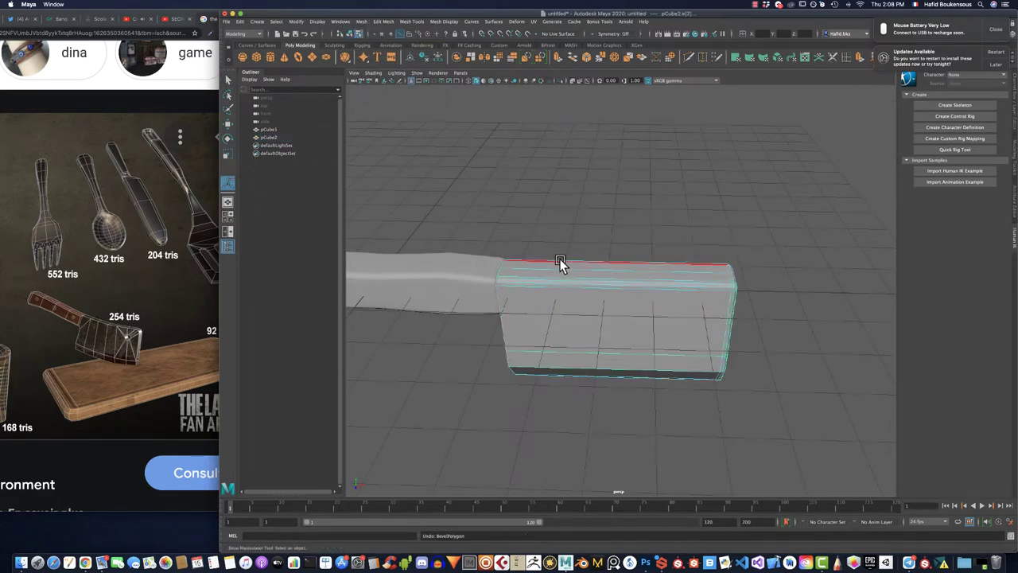
{"action": "left_click", "coordinate": [634, 319]}
{"action": "key", "text": "3"}
{"action": "left_click_drag", "start_coordinate": [634, 318], "coordinate": [568, 204], "text": "alt"}
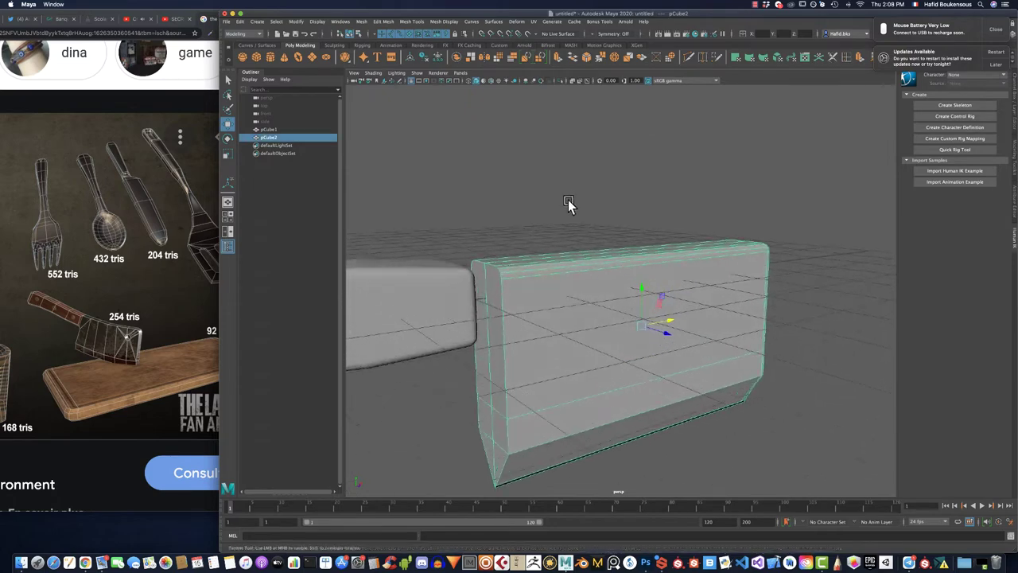
Step: Bevel the blade's top spine edges to chamfer the back
{"action": "right_click_drag", "start_coordinate": [432, 272], "coordinate": [481, 296]}
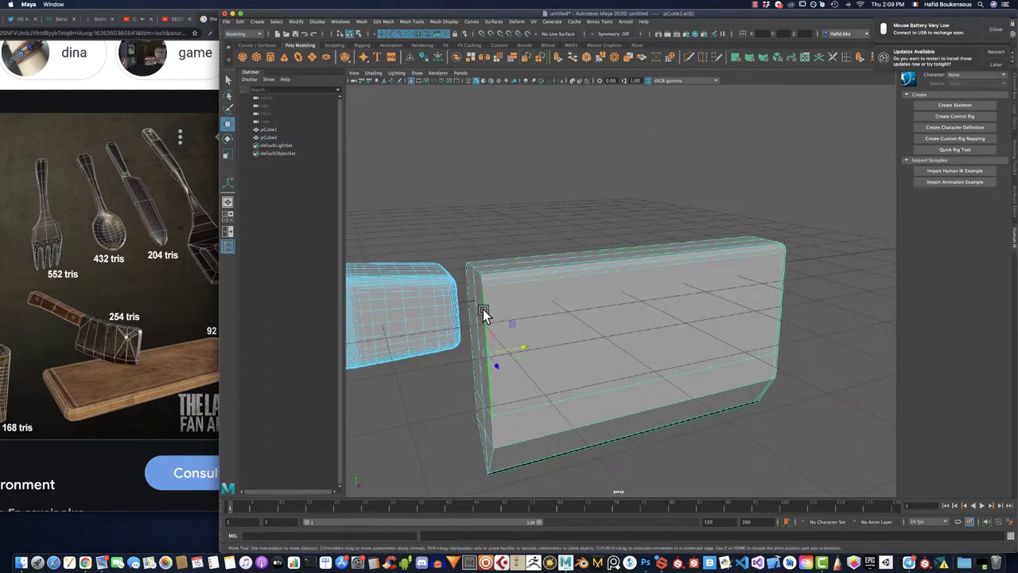
{"action": "mouse_move", "coordinate": [484, 313]}
{"action": "left_mouse_down", "text": "alt"}
{"action": "mouse_move", "coordinate": [482, 284]}
{"action": "mouse_move", "coordinate": [397, 309]}
{"action": "mouse_move", "coordinate": [432, 307]}
{"action": "mouse_move", "coordinate": [434, 245]}
{"action": "left_mouse_up", "text": "alt"}
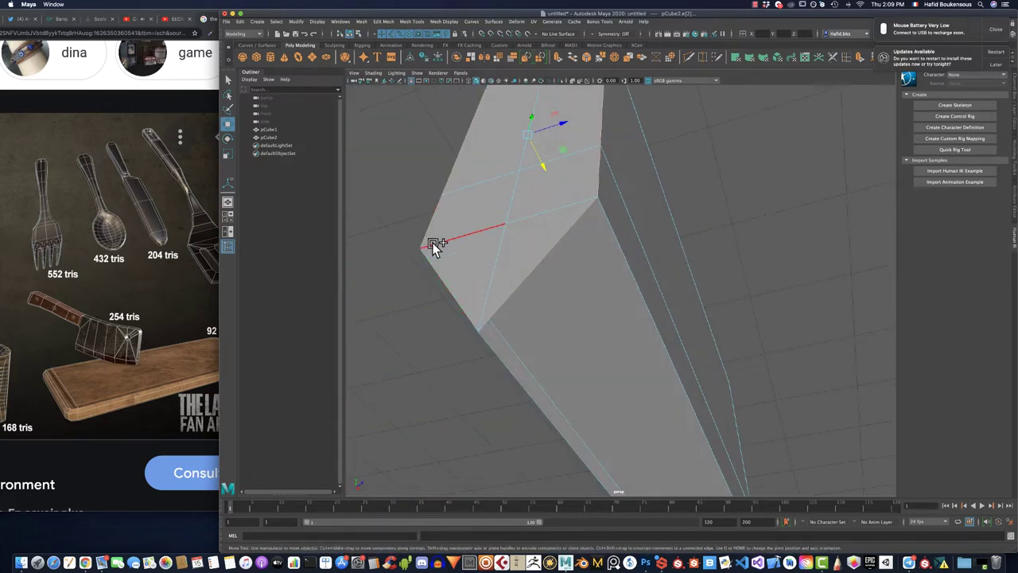
{"action": "left_click_drag", "start_coordinate": [484, 326], "coordinate": [477, 324], "text": "alt"}
{"action": "right_click_drag", "start_coordinate": [477, 324], "coordinate": [687, 291], "text": "shift"}
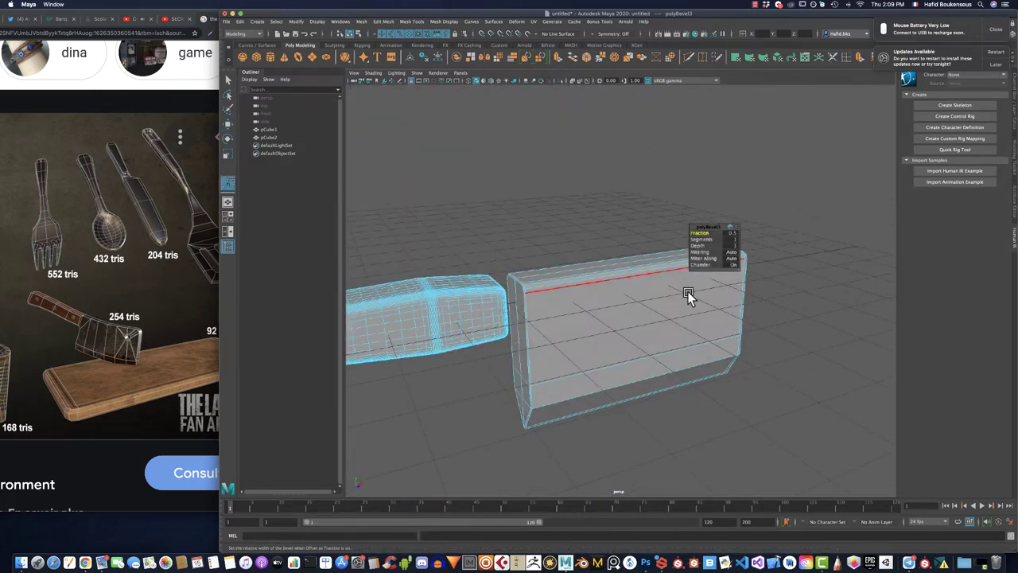
{"action": "left_click_drag", "start_coordinate": [703, 238], "coordinate": [597, 263], "text": "alt"}
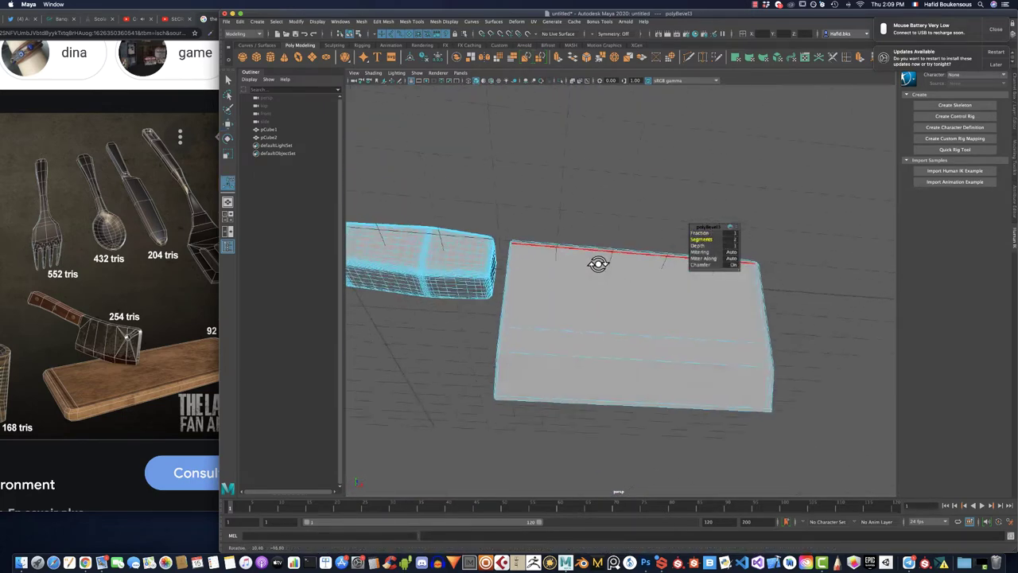
{"action": "right_click_drag", "start_coordinate": [557, 342], "coordinate": [561, 323]}
{"action": "left_click_drag", "start_coordinate": [561, 323], "coordinate": [631, 332], "text": "alt"}
Step: Apply a Mesh menu operation to the blade and inspect its pointed end
{"action": "left_click", "coordinate": [432, 22]}
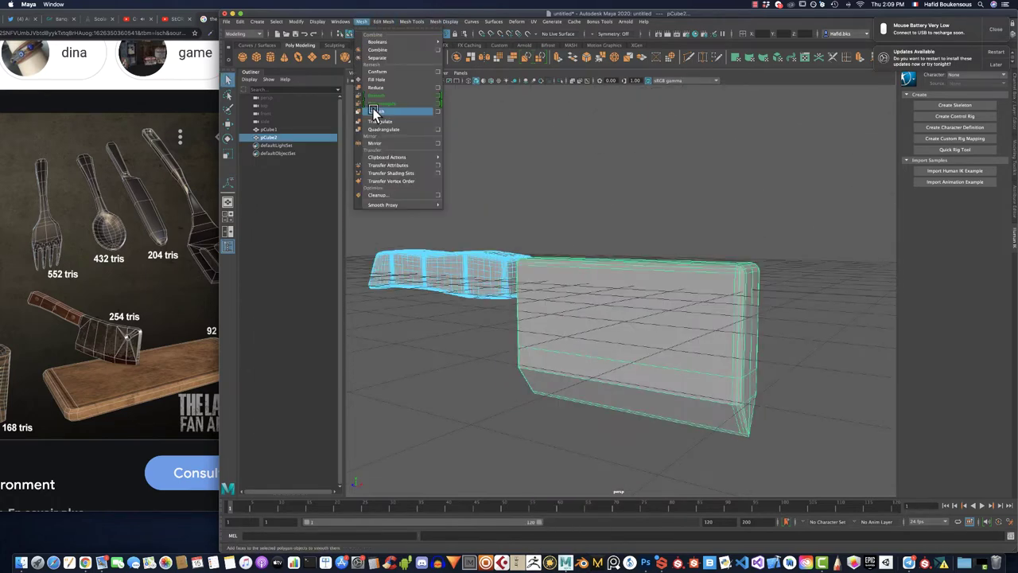
{"action": "left_click", "coordinate": [394, 109]}
{"action": "mouse_move", "coordinate": [637, 197]}
{"action": "left_mouse_down", "text": "alt"}
{"action": "mouse_move", "coordinate": [644, 310]}
{"action": "mouse_move", "coordinate": [632, 284]}
{"action": "left_mouse_up", "text": "alt"}
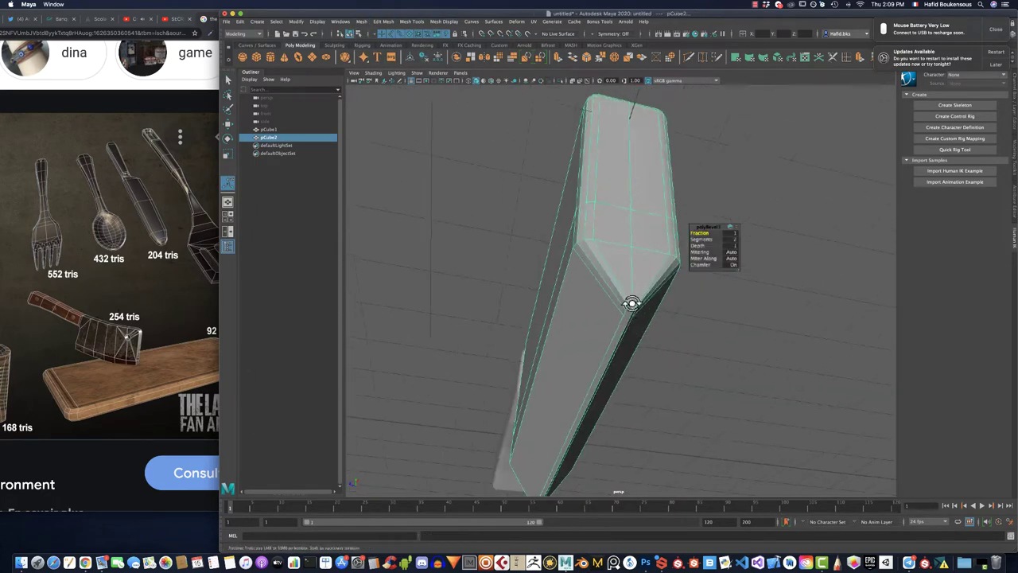
{"action": "right_click_drag", "start_coordinate": [573, 200], "coordinate": [568, 213], "text": "shift"}
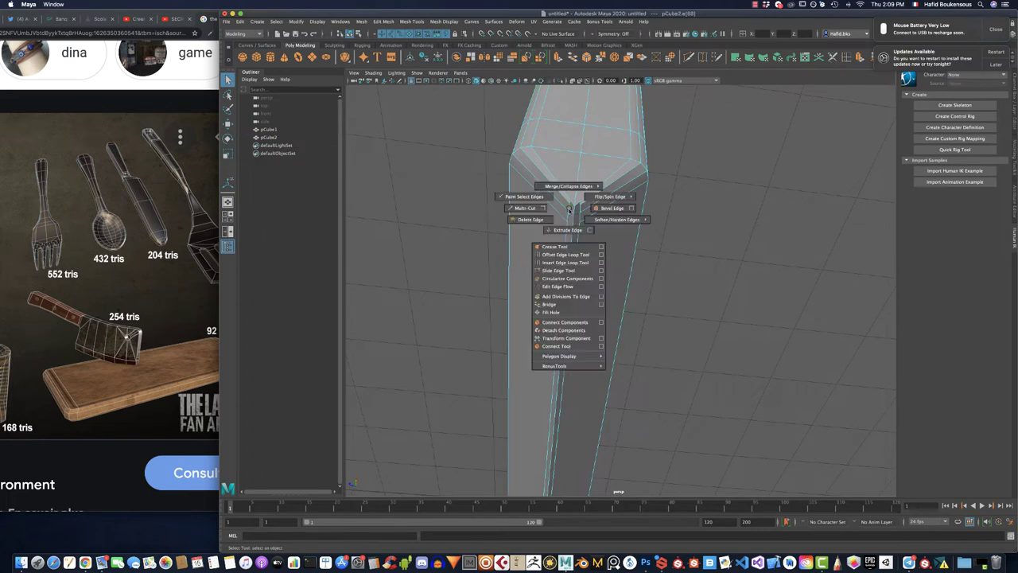
Step: Make an initial multi-cut across the faces at the blade's bevelled corner
{"action": "key", "text": "ctrl+shift+x"}
{"action": "scroll", "coordinate": [602, 253], "scroll_direction": "up", "scroll_amount": 3}
{"action": "left_click_drag", "start_coordinate": [602, 253], "coordinate": [590, 207], "text": "alt"}
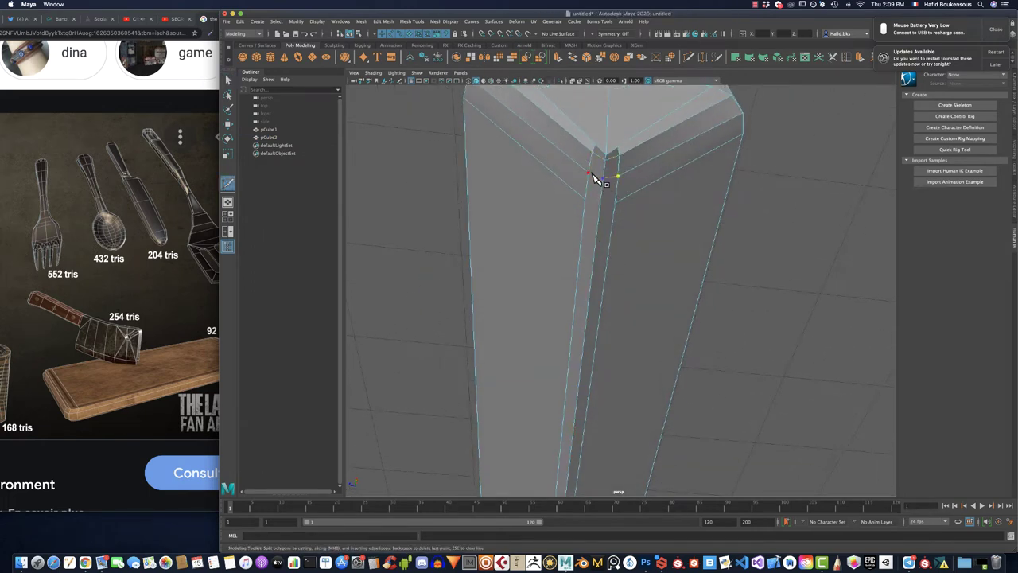
{"action": "key", "text": "q"}
{"action": "scroll", "coordinate": [598, 204], "scroll_direction": "down", "scroll_amount": 3}
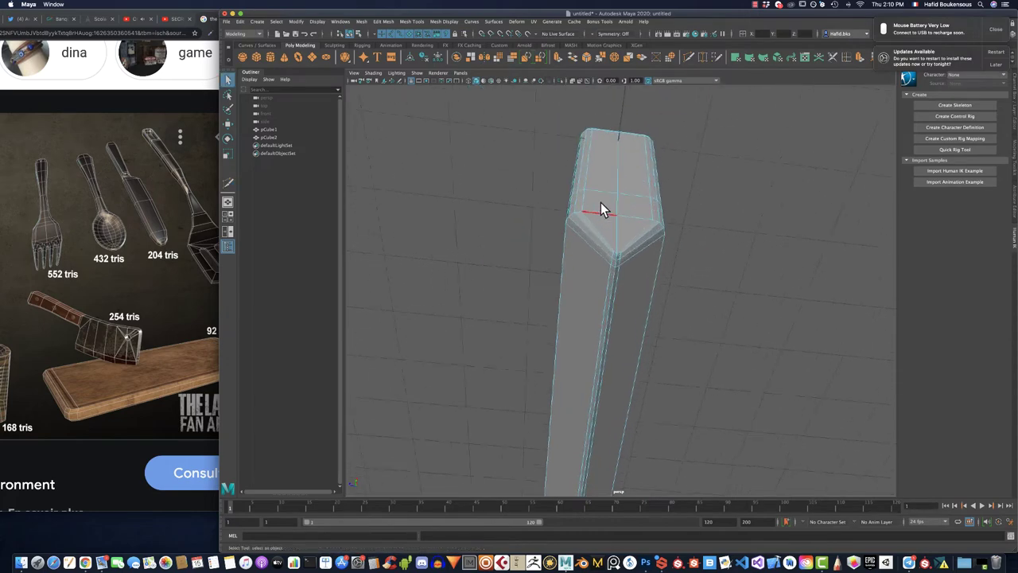
{"action": "mouse_move", "coordinate": [600, 202]}
{"action": "left_mouse_down", "text": "alt"}
{"action": "mouse_move", "coordinate": [593, 215]}
{"action": "mouse_move", "coordinate": [657, 343]}
{"action": "left_mouse_up", "text": "alt"}
{"action": "scroll", "coordinate": [612, 222], "scroll_direction": "up", "scroll_amount": 5}
{"action": "scroll", "coordinate": [612, 214], "scroll_direction": "down", "scroll_amount": 3}
{"action": "scroll", "coordinate": [609, 214], "scroll_direction": "up", "scroll_amount": 3}
{"action": "scroll", "coordinate": [618, 214], "scroll_direction": "down", "scroll_amount": 3}
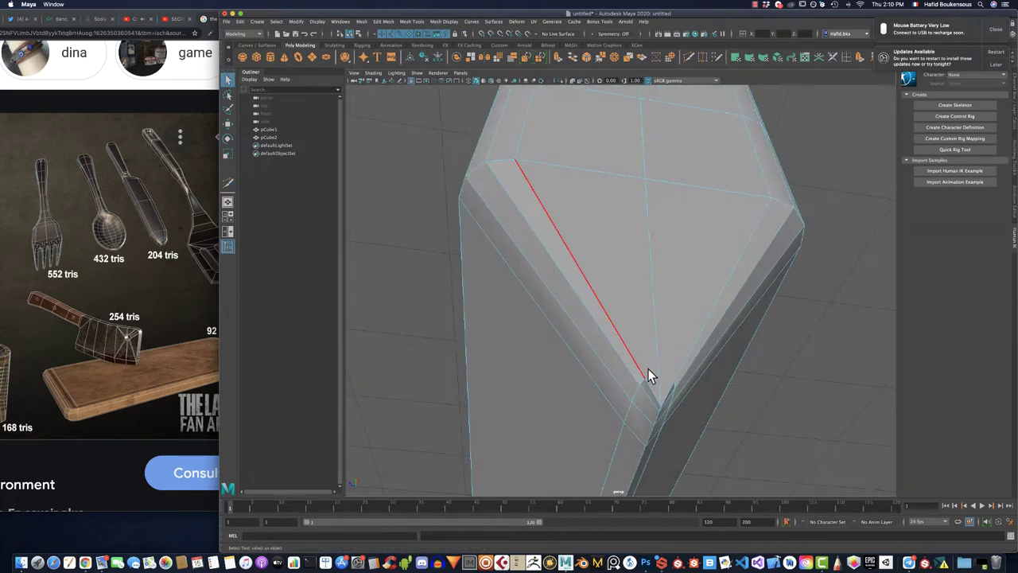
Step: Cut a new edge from the top edge to the bottom vertex where the bevel meets the cutting edge
{"action": "key", "text": "g"}
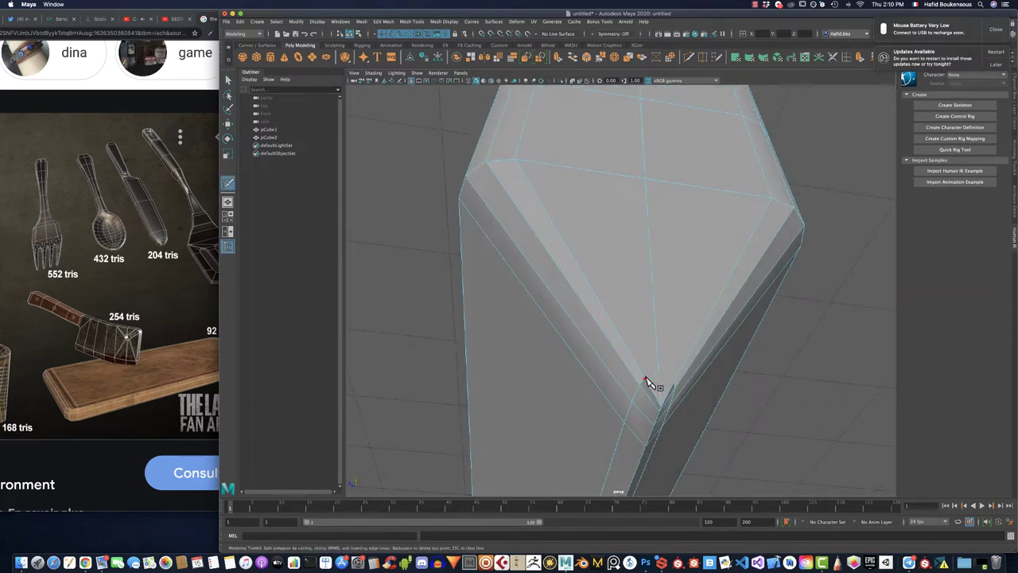
{"action": "scroll", "coordinate": [674, 387], "scroll_direction": "down", "scroll_amount": 3}
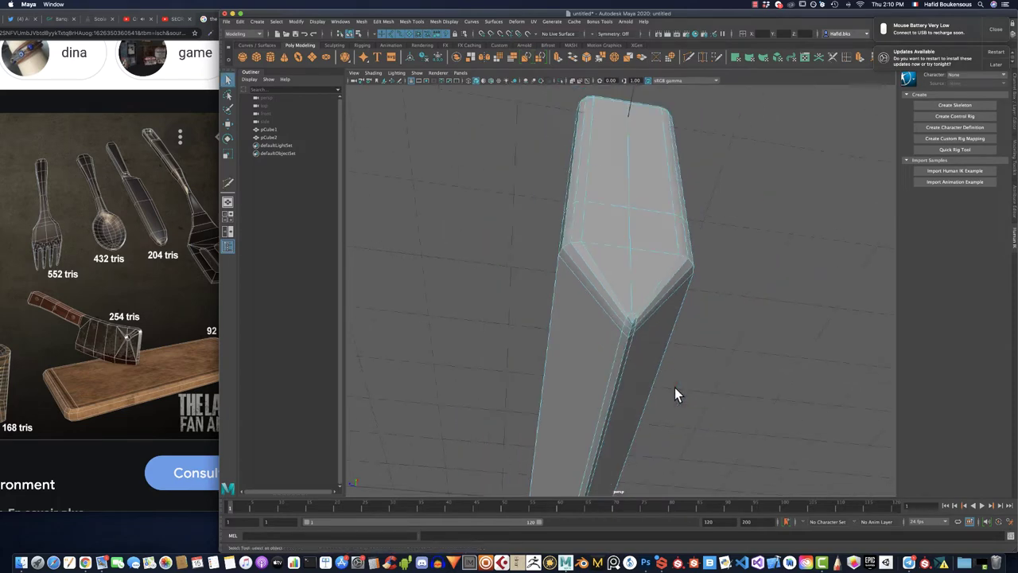
{"action": "scroll", "coordinate": [610, 322], "scroll_direction": "up", "scroll_amount": 3}
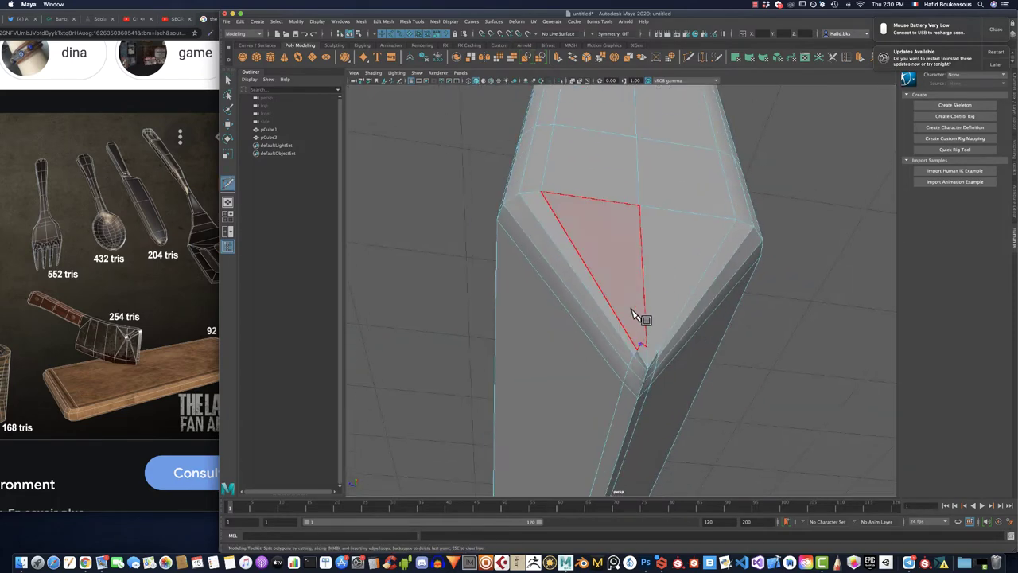
{"action": "left_click", "coordinate": [602, 205]}
{"action": "key", "text": "q"}
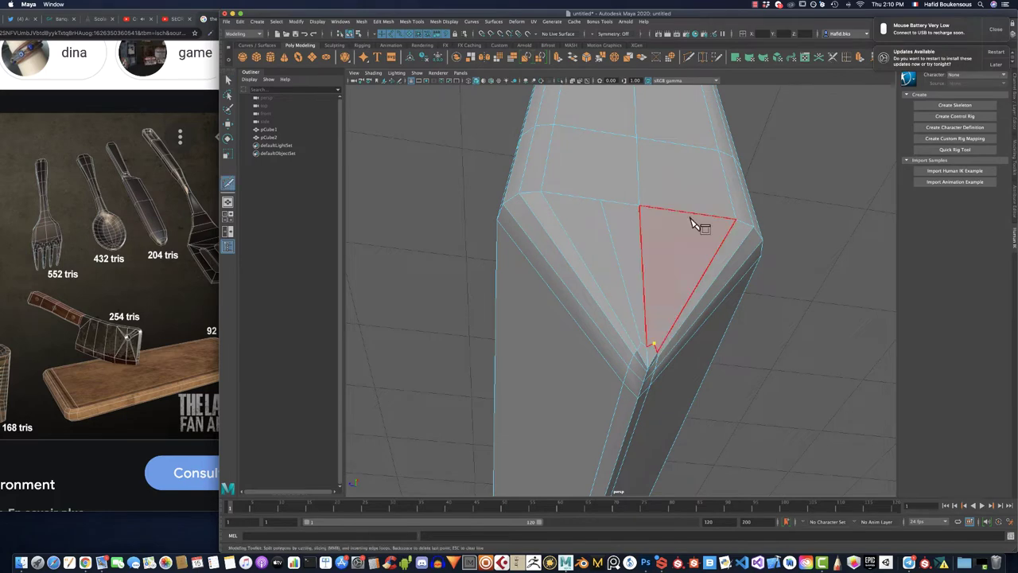
{"action": "scroll", "coordinate": [675, 155], "scroll_direction": "down", "scroll_amount": 5}
{"action": "key", "text": "g"}
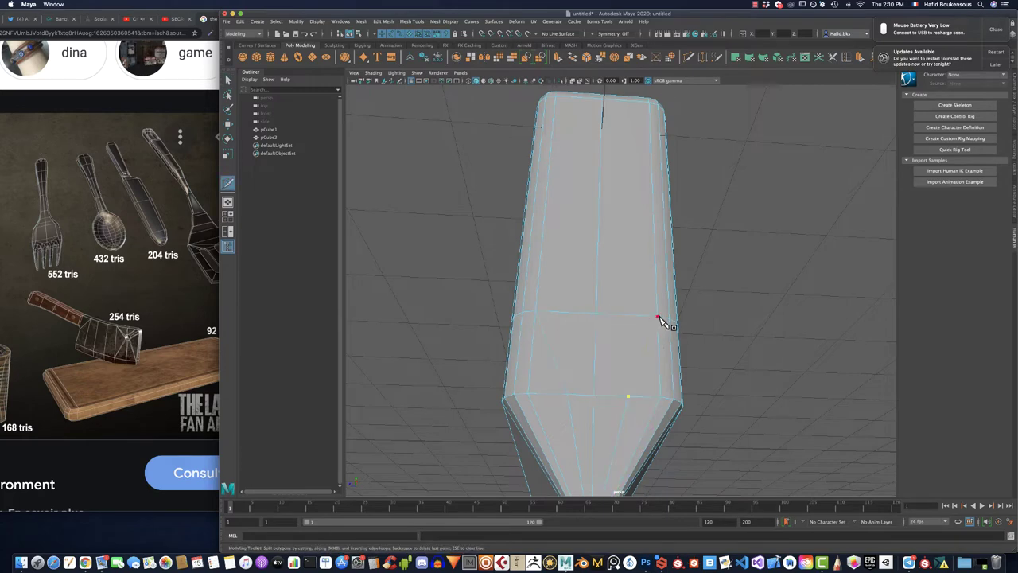
{"action": "key", "text": "q"}
{"action": "scroll", "coordinate": [636, 311], "scroll_direction": "down", "scroll_amount": 3}
{"action": "scroll", "coordinate": [619, 300], "scroll_direction": "down", "scroll_amount": 2}
{"action": "left_click", "coordinate": [599, 295]}
Step: Nudge the blade pCube2 left so it sits snug against the handle
{"action": "left_click", "coordinate": [383, 94]}
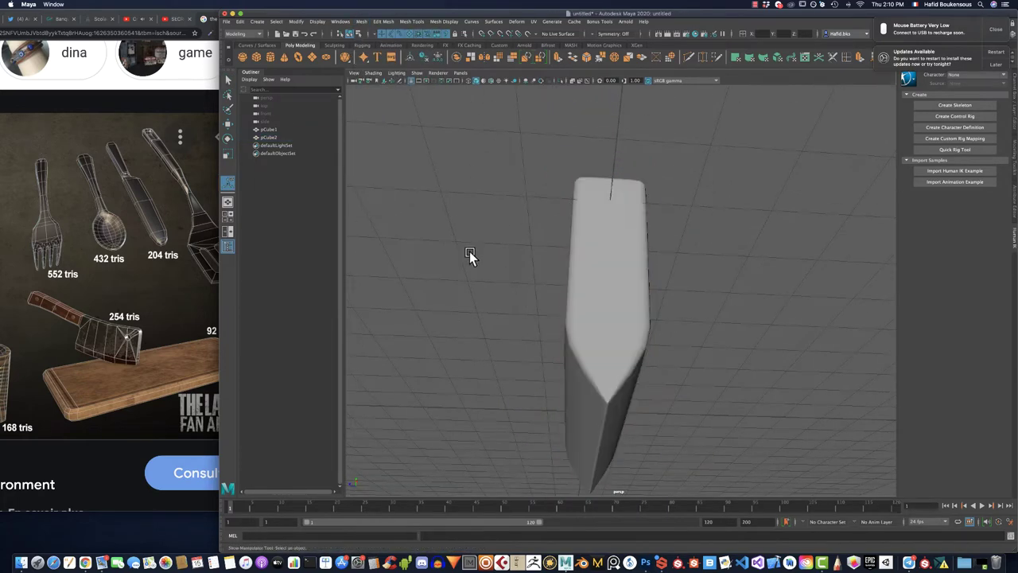
{"action": "mouse_move", "coordinate": [471, 257]}
{"action": "left_mouse_down", "text": "alt"}
{"action": "mouse_move", "coordinate": [627, 303]}
{"action": "mouse_move", "coordinate": [625, 318]}
{"action": "left_mouse_up", "text": "alt"}
{"action": "left_click", "coordinate": [627, 303]}
{"action": "key", "text": "w"}
{"action": "left_click", "coordinate": [500, 273]}
{"action": "scroll", "coordinate": [564, 295], "scroll_direction": "up", "scroll_amount": 3}
{"action": "left_click", "coordinate": [688, 353]}
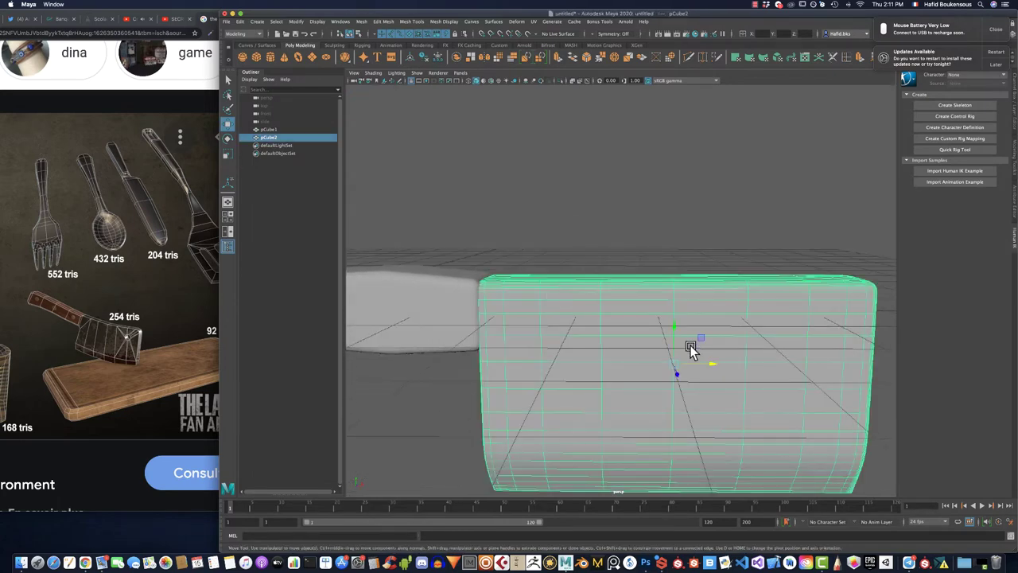
Step: Compare with the Chrome reference image and create a polygon cylinder for the first rivet
{"action": "left_click", "coordinate": [557, 209]}
{"action": "left_click_drag", "start_coordinate": [557, 209], "coordinate": [477, 239], "text": "alt"}
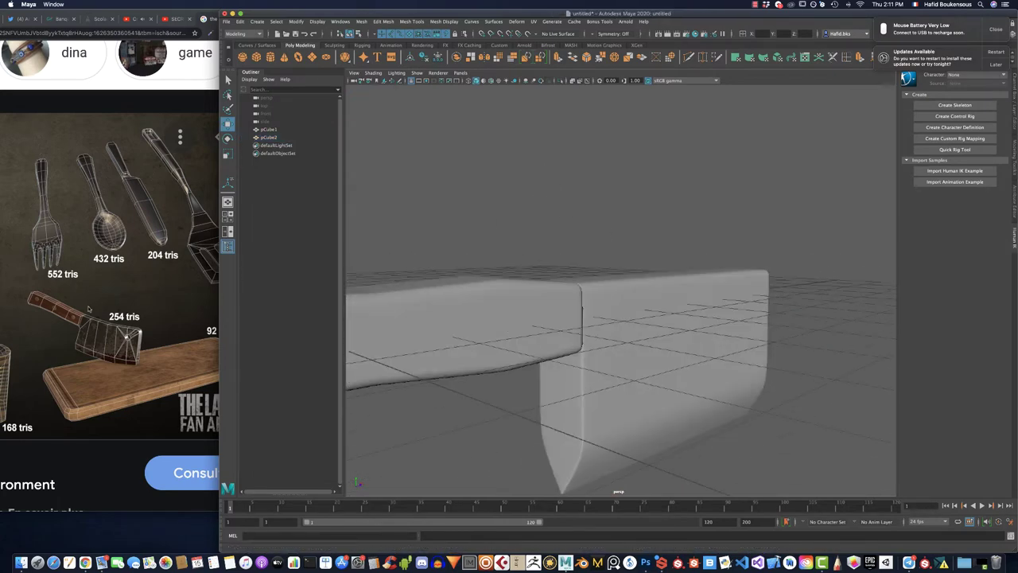
{"action": "left_click", "coordinate": [66, 318]}
{"action": "left_click", "coordinate": [408, 312]}
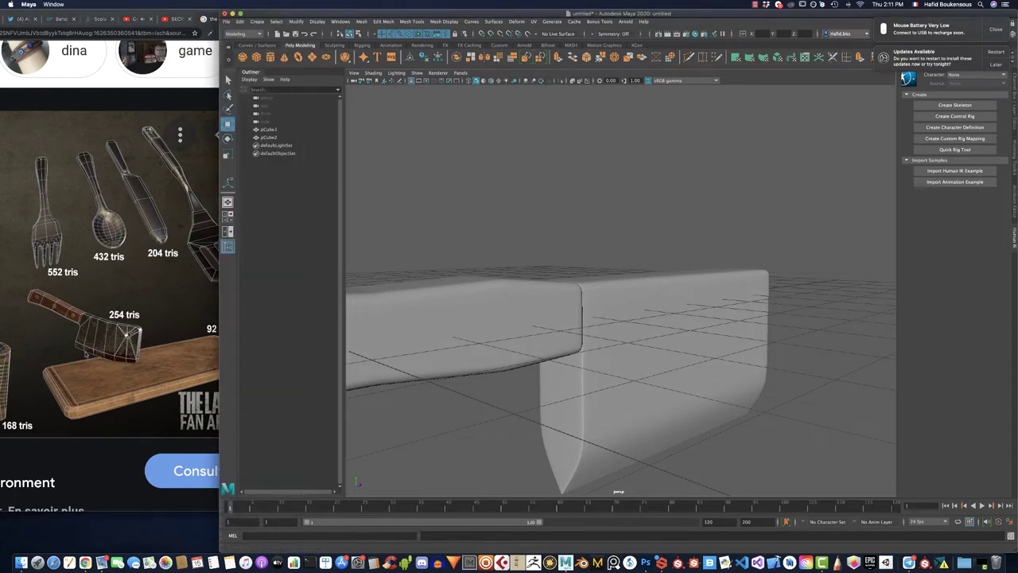
{"action": "left_click", "coordinate": [270, 62]}
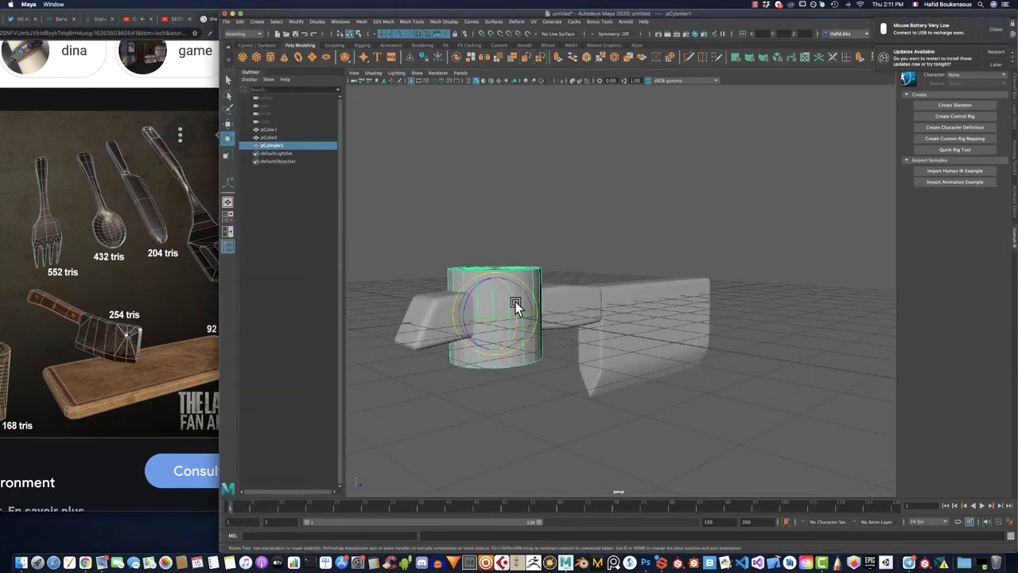
Step: Select the cylinder's end cap face and extrude it several times
{"action": "mouse_move", "coordinate": [532, 350]}
{"action": "left_mouse_down", "text": "alt"}
{"action": "mouse_move", "coordinate": [626, 352]}
{"action": "mouse_move", "coordinate": [589, 344]}
{"action": "left_mouse_up", "text": "alt"}
{"action": "right_click_drag", "start_coordinate": [602, 341], "coordinate": [548, 295]}
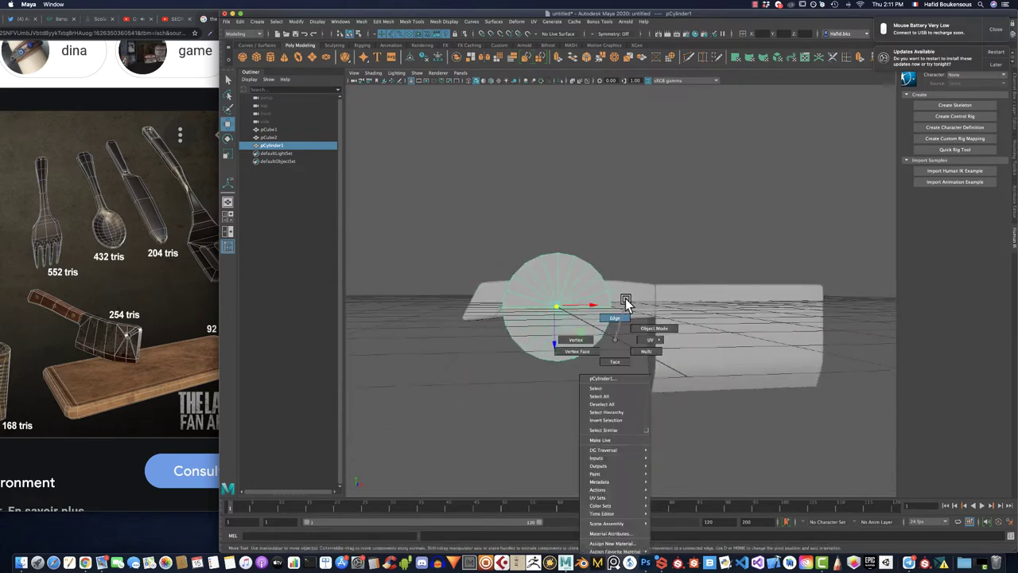
{"action": "mouse_move", "coordinate": [547, 295]}
{"action": "left_mouse_down", "text": "alt"}
{"action": "mouse_move", "coordinate": [566, 316]}
{"action": "mouse_move", "coordinate": [647, 341]}
{"action": "left_mouse_up", "text": "alt"}
{"action": "right_click_drag", "start_coordinate": [648, 341], "coordinate": [648, 374]}
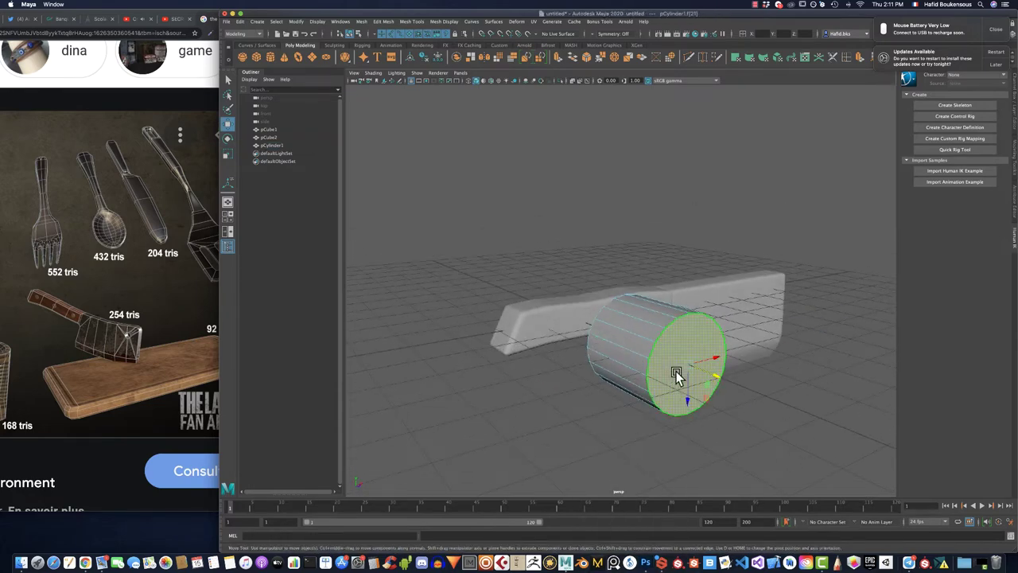
{"action": "left_click", "coordinate": [681, 367]}
{"action": "key", "text": "ctrl+e"}
{"action": "mouse_move", "coordinate": [682, 359]}
{"action": "left_mouse_down", "text": "alt"}
{"action": "mouse_move", "coordinate": [652, 357]}
{"action": "mouse_move", "coordinate": [615, 308]}
{"action": "left_mouse_up", "text": "alt"}
{"action": "scroll", "coordinate": [586, 369], "scroll_direction": "up", "scroll_amount": 3}
{"action": "scroll", "coordinate": [591, 355], "scroll_direction": "up", "scroll_amount": 3}
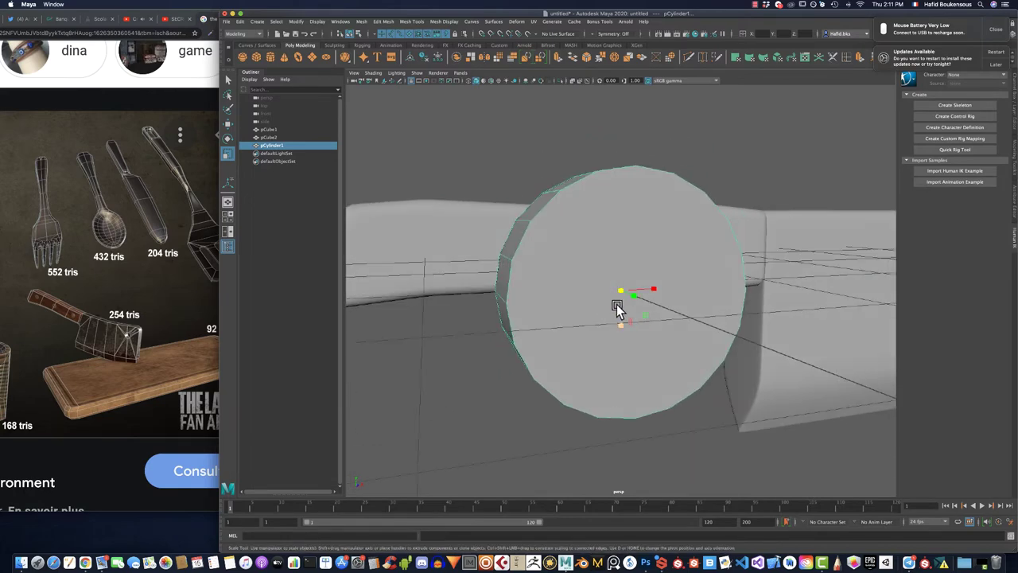
{"action": "left_click", "coordinate": [617, 308]}
{"action": "key", "text": "ctrl+e"}
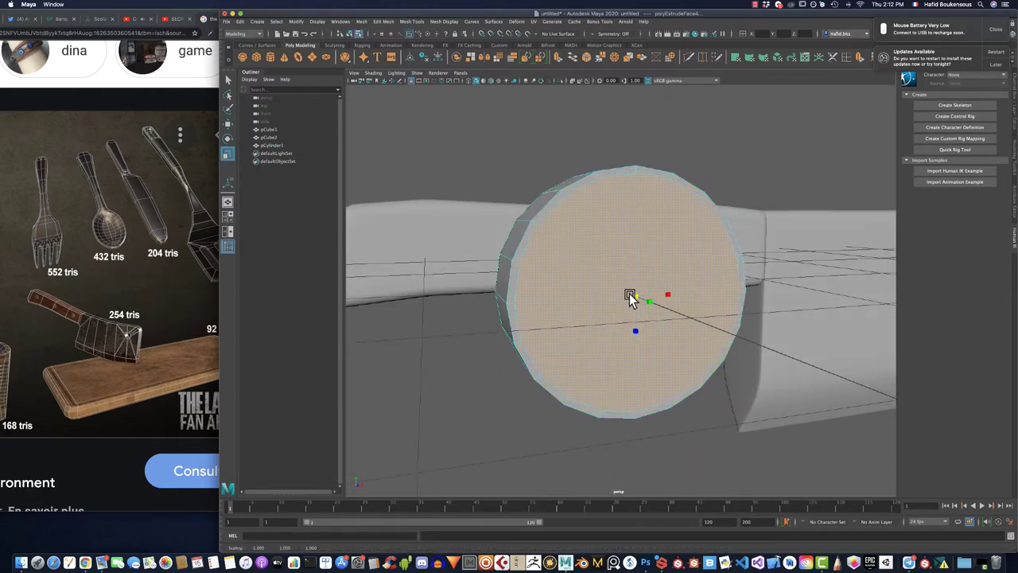
{"action": "key", "text": "ctrl+e"}
Step: Push and scale the extruded cap inward, leaving a raised rim around a sunken centre
{"action": "mouse_move", "coordinate": [629, 293]}
{"action": "left_mouse_down"}
{"action": "mouse_move", "coordinate": [638, 300]}
{"action": "mouse_move", "coordinate": [617, 264]}
{"action": "mouse_move", "coordinate": [658, 265]}
{"action": "left_mouse_up"}
{"action": "key", "text": "ctrl+e"}
{"action": "key", "text": "ctrl+e"}
{"action": "key", "text": "ctrl+e"}
{"action": "key", "text": "ctrl+e"}
{"action": "key", "text": "r"}
{"action": "key", "text": "w"}
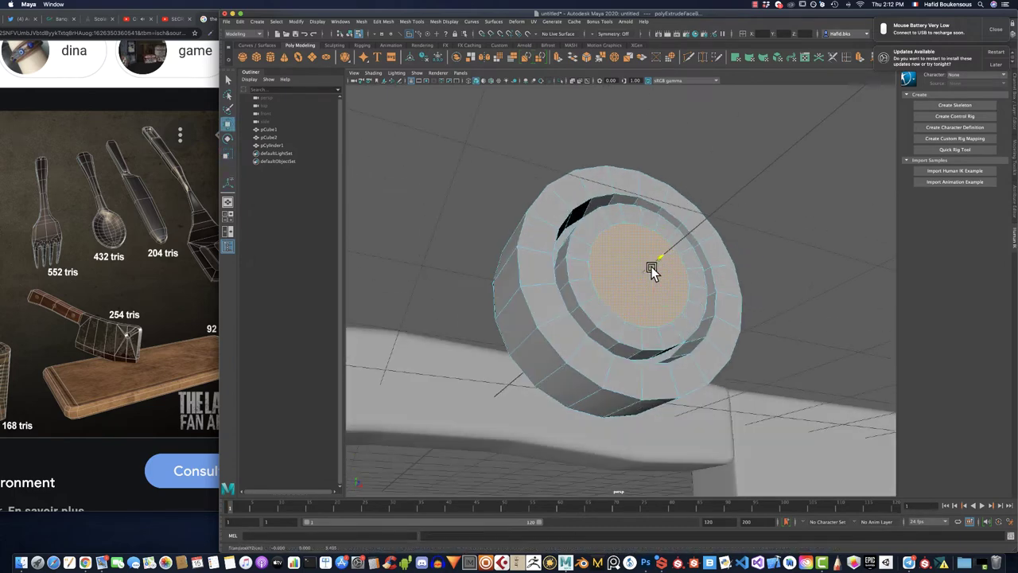
{"action": "key", "text": "ctrl+e"}
{"action": "key", "text": "ctrl+z"}
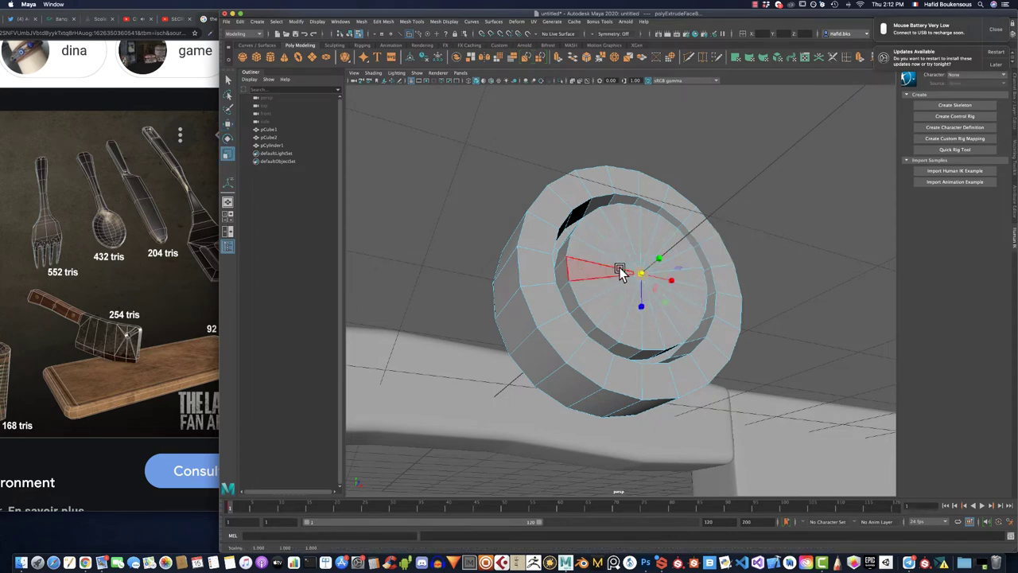
{"action": "left_click_drag", "start_coordinate": [656, 266], "coordinate": [634, 275], "text": "alt"}
{"action": "key", "text": "r"}
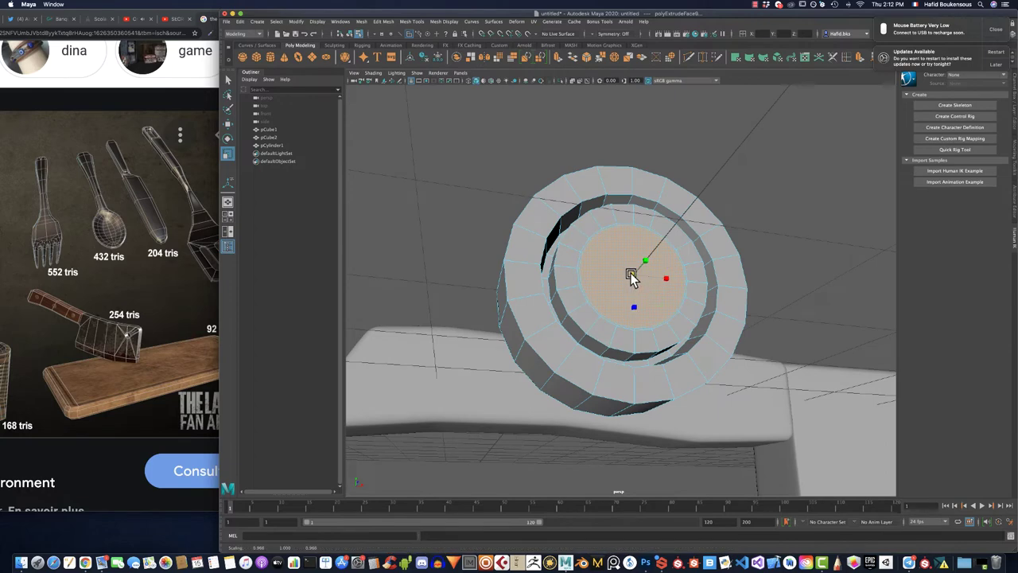
{"action": "right_click_drag", "start_coordinate": [551, 277], "coordinate": [551, 253]}
{"action": "left_click", "coordinate": [556, 247]}
Step: Bevel the rivet's ring edge loops to soften the rim
{"action": "left_click_drag", "start_coordinate": [558, 248], "coordinate": [561, 287], "text": "alt"}
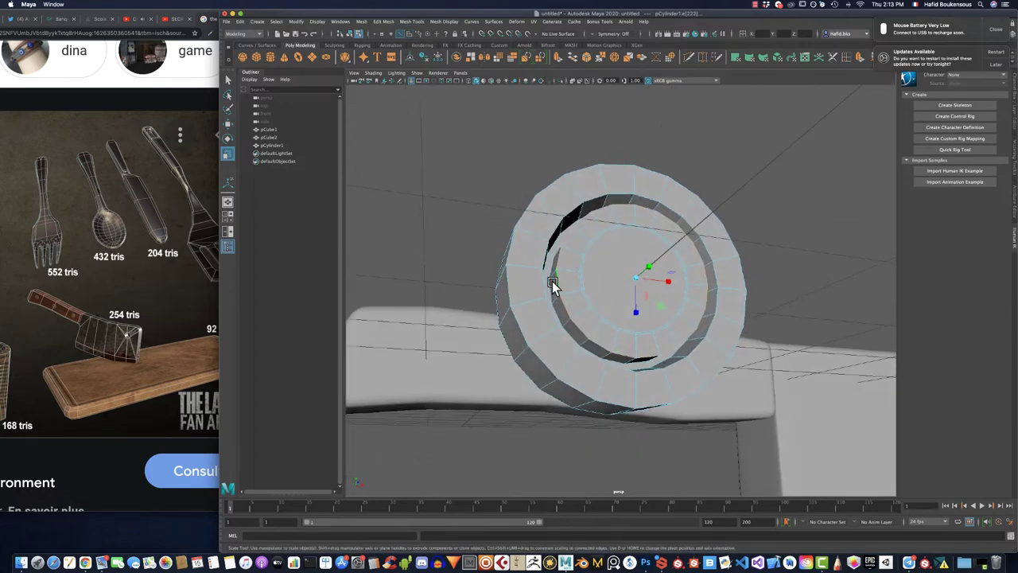
{"action": "right_click", "coordinate": [562, 288], "text": "shift"}
{"action": "left_click", "coordinate": [604, 287]}
{"action": "left_click_drag", "start_coordinate": [701, 233], "coordinate": [707, 232]}
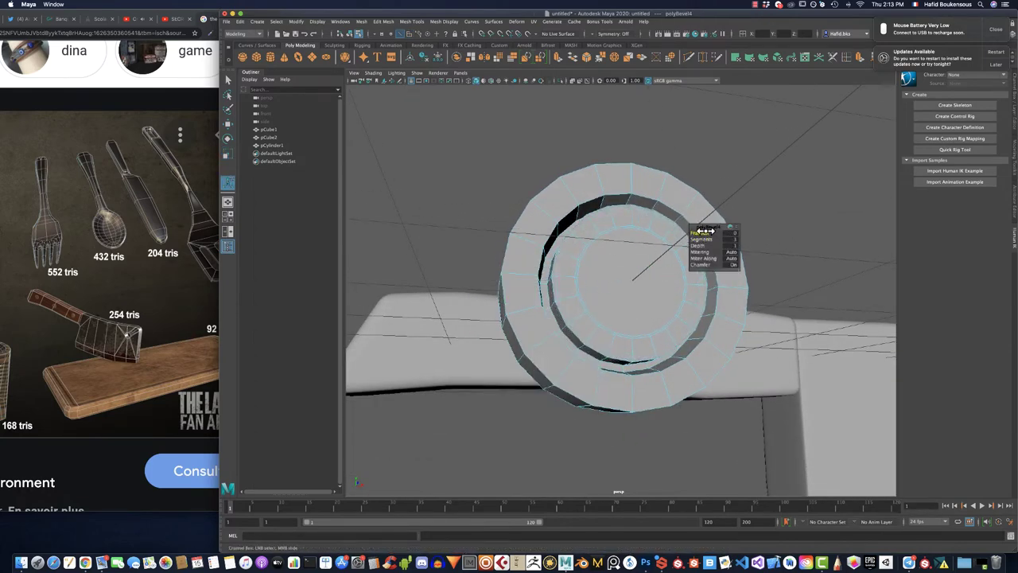
{"action": "left_click", "coordinate": [543, 271]}
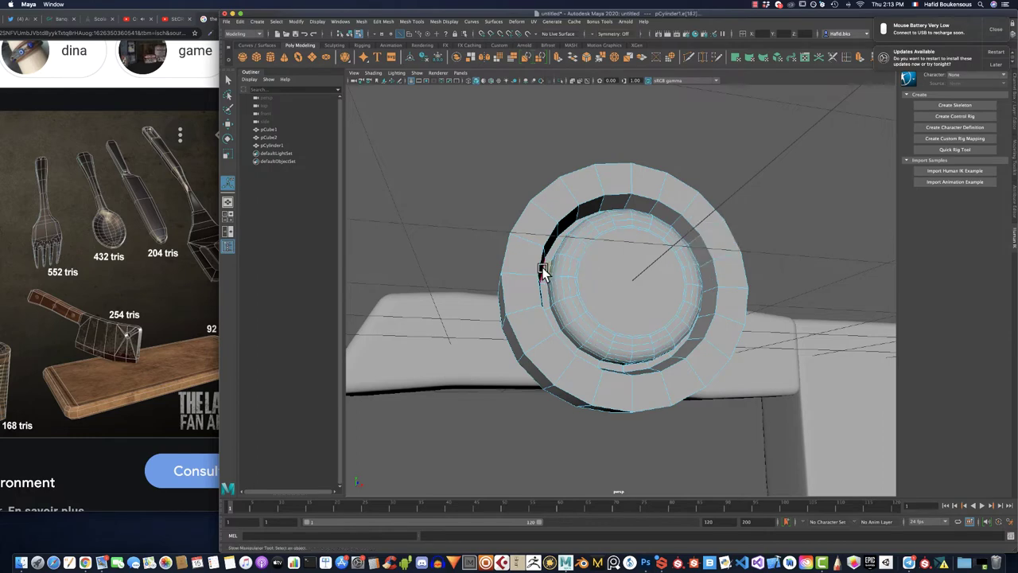
{"action": "right_click", "coordinate": [539, 268], "text": "shift"}
{"action": "left_click", "coordinate": [585, 266]}
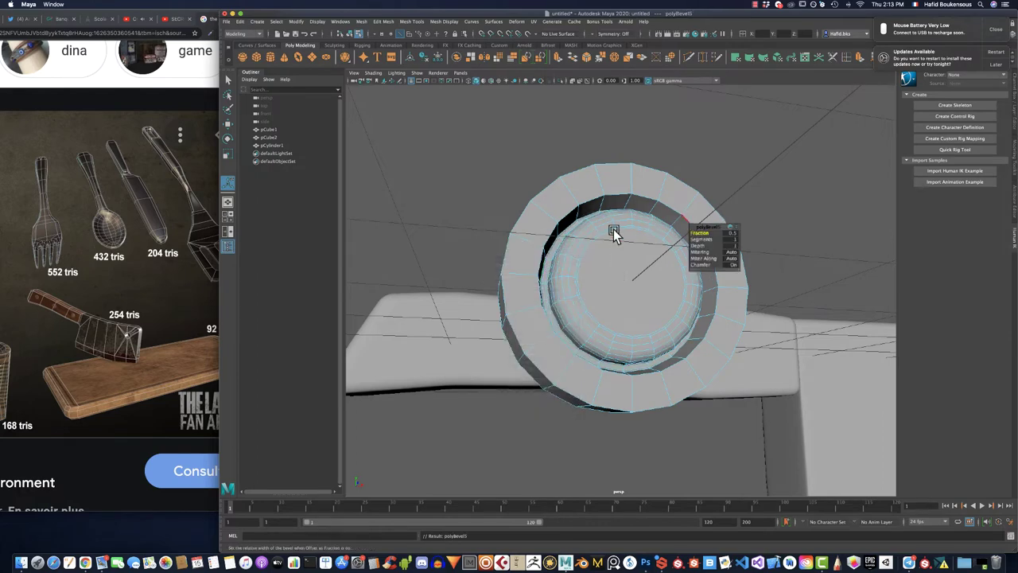
{"action": "left_click", "coordinate": [538, 238]}
{"action": "right_click", "coordinate": [530, 233], "text": "shift"}
{"action": "left_click", "coordinate": [575, 231]}
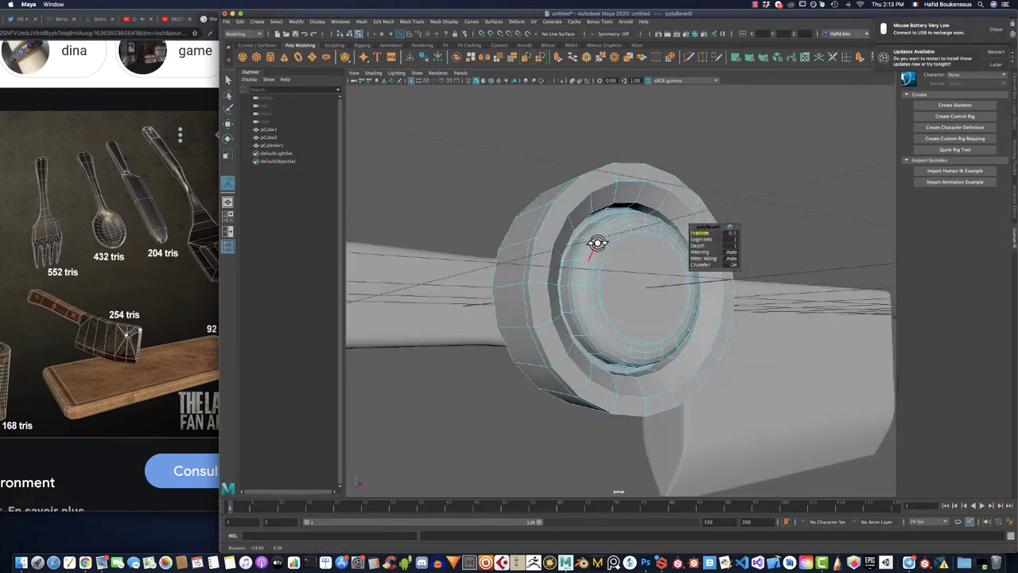
{"action": "mouse_move", "coordinate": [597, 241]}
{"action": "left_mouse_down", "text": "alt"}
{"action": "mouse_move", "coordinate": [667, 240]}
{"action": "mouse_move", "coordinate": [577, 263]}
{"action": "mouse_move", "coordinate": [616, 257]}
{"action": "left_mouse_up", "text": "alt"}
Step: Extrude the rivet's front face, insert an edge loop, and apply Mesh > Smooth
{"action": "right_click", "coordinate": [618, 271]}
{"action": "left_click", "coordinate": [618, 275]}
{"action": "left_click", "coordinate": [581, 295]}
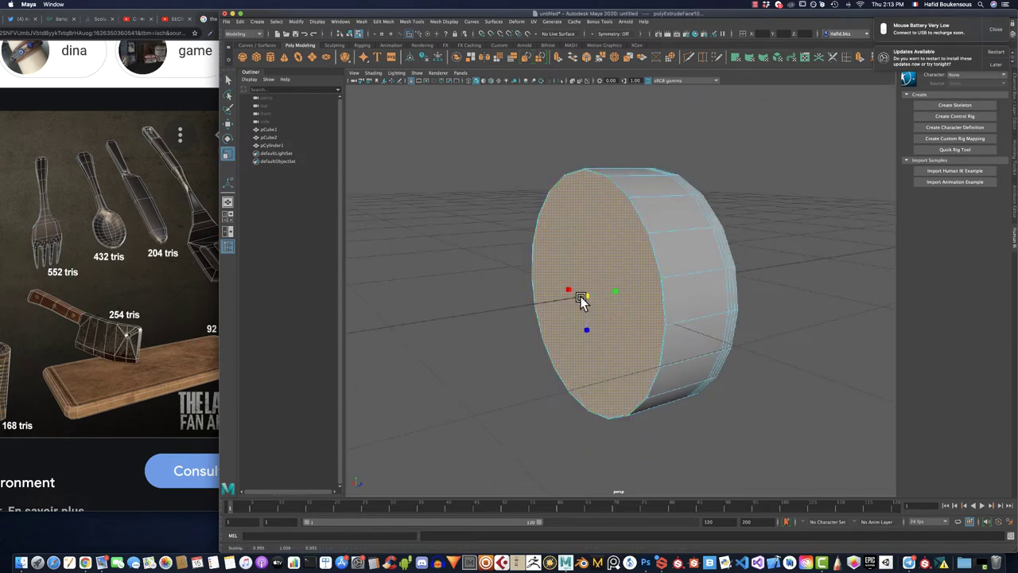
{"action": "key", "text": "ctrl+e"}
{"action": "right_click", "coordinate": [671, 273], "text": "shift"}
{"action": "left_click", "coordinate": [670, 249]}
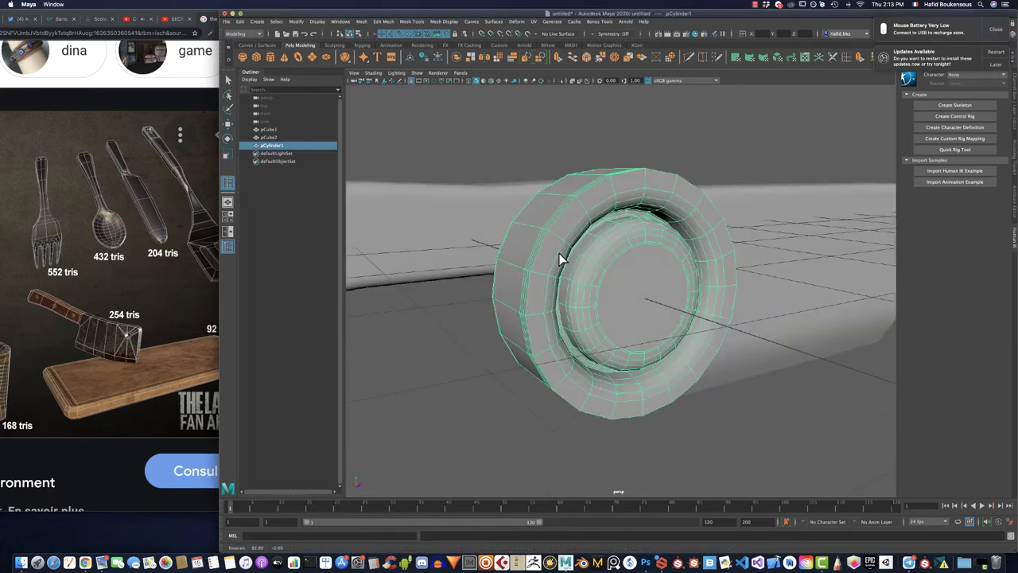
{"action": "left_click", "coordinate": [362, 20]}
{"action": "left_click", "coordinate": [383, 106]}
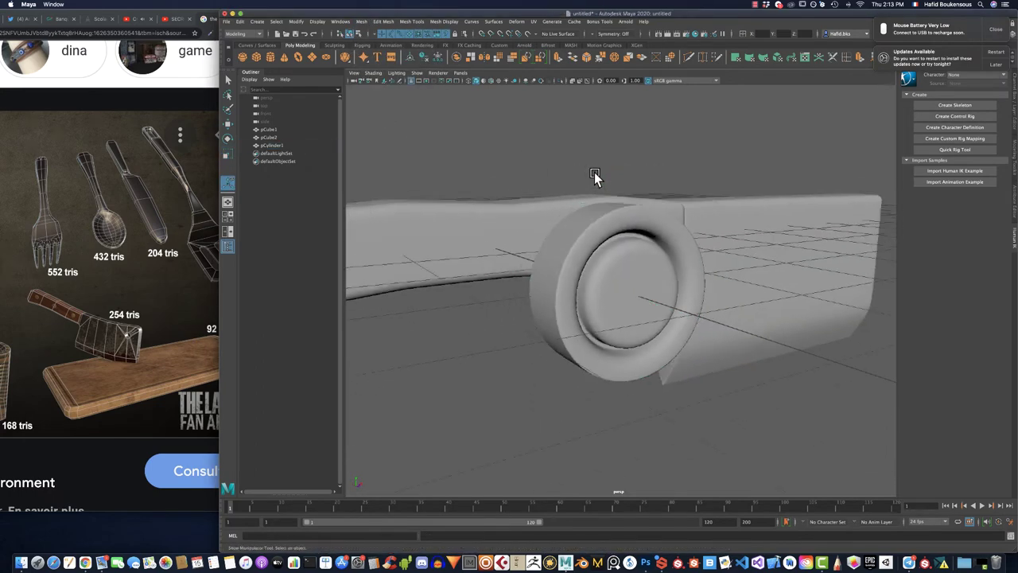
Step: Scale the rivet down onto the handle's side and Shift-drag a copy left along the handle
{"action": "left_click", "coordinate": [623, 225]}
{"action": "mouse_move", "coordinate": [648, 289]}
{"action": "left_mouse_down"}
{"action": "mouse_move", "coordinate": [478, 200]}
{"action": "mouse_move", "coordinate": [488, 198]}
{"action": "mouse_move", "coordinate": [448, 201]}
{"action": "mouse_move", "coordinate": [536, 209]}
{"action": "mouse_move", "coordinate": [594, 234]}
{"action": "left_mouse_up"}
{"action": "key", "text": "r"}
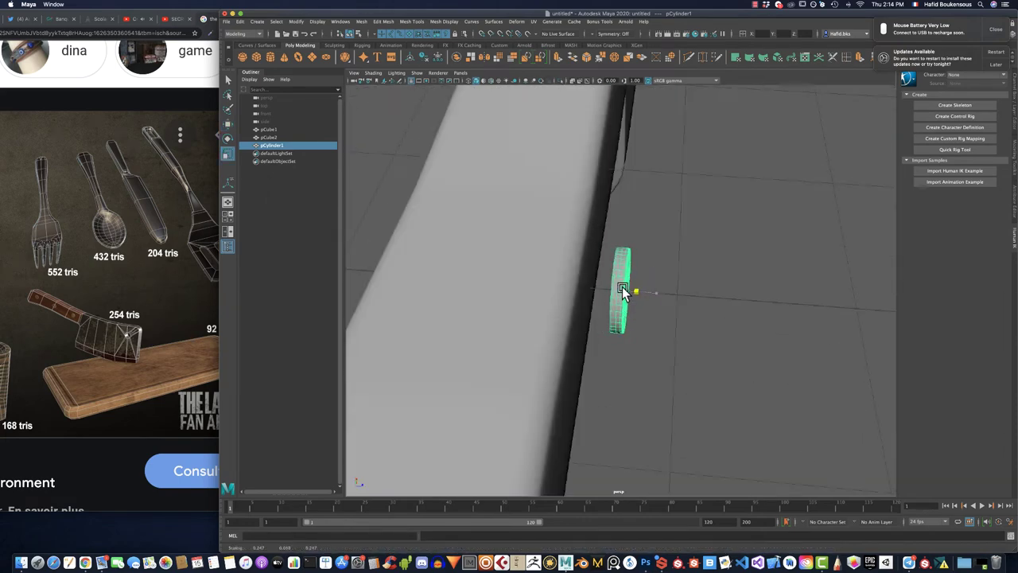
{"action": "key", "text": "w"}
{"action": "mouse_move", "coordinate": [625, 289]}
{"action": "left_mouse_down"}
{"action": "mouse_move", "coordinate": [611, 290]}
{"action": "mouse_move", "coordinate": [609, 266]}
{"action": "mouse_move", "coordinate": [619, 294]}
{"action": "mouse_move", "coordinate": [559, 259]}
{"action": "mouse_move", "coordinate": [586, 257]}
{"action": "mouse_move", "coordinate": [609, 291]}
{"action": "left_mouse_up"}
{"action": "key", "text": "r"}
{"action": "key", "text": "w"}
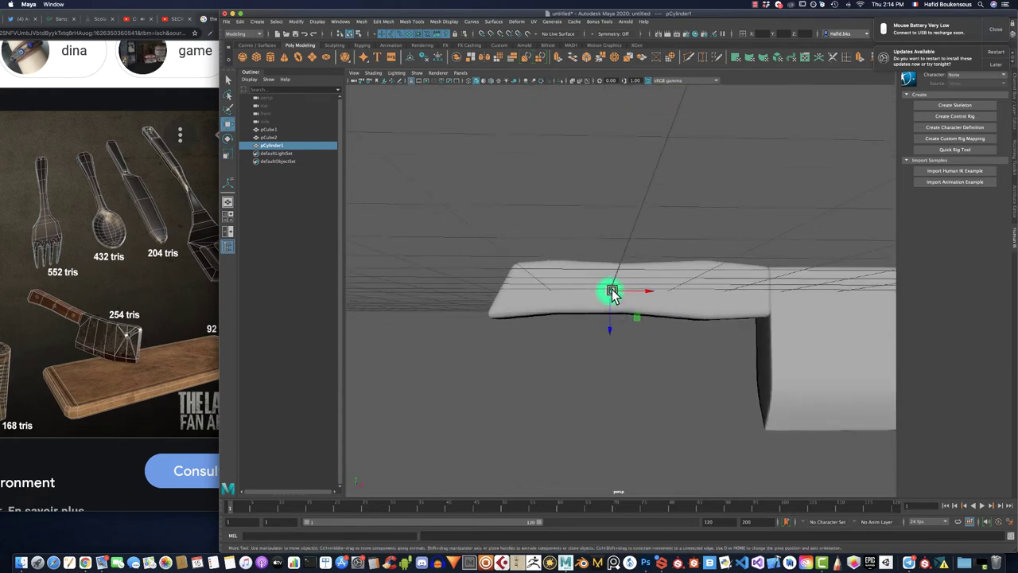
{"action": "key", "text": "r"}
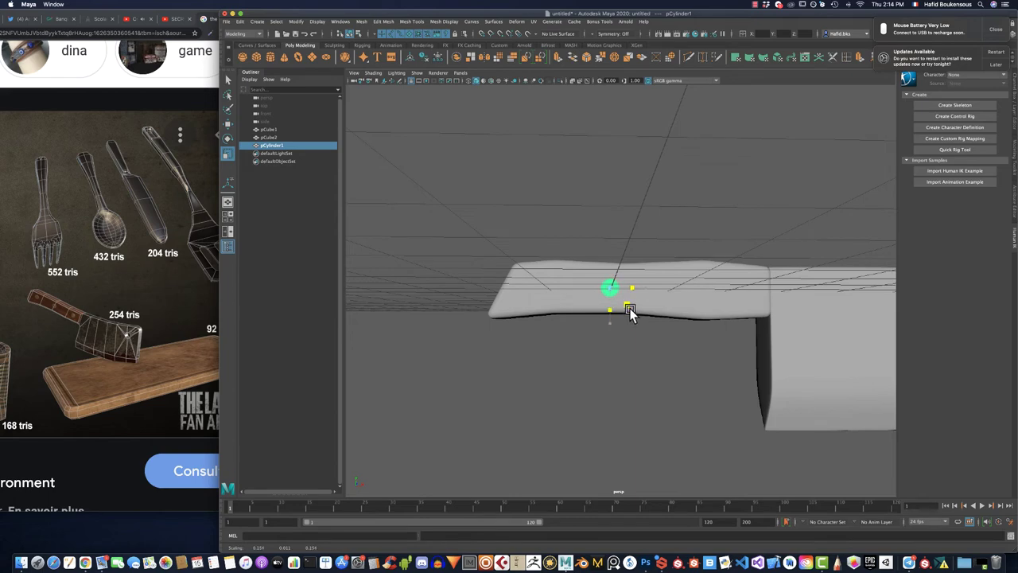
{"action": "key", "text": "w"}
{"action": "mouse_move", "coordinate": [632, 289]}
{"action": "left_mouse_down"}
{"action": "mouse_move", "coordinate": [652, 291]}
{"action": "mouse_move", "coordinate": [568, 287]}
{"action": "mouse_move", "coordinate": [756, 296]}
{"action": "mouse_move", "coordinate": [752, 308]}
{"action": "mouse_move", "coordinate": [553, 317]}
{"action": "left_mouse_up"}
Step: Add three Ctrl+D rivet copies (pCylinder4–6) spaced along the handle, then select all rivets
{"action": "left_click", "coordinate": [553, 316], "text": "shift"}
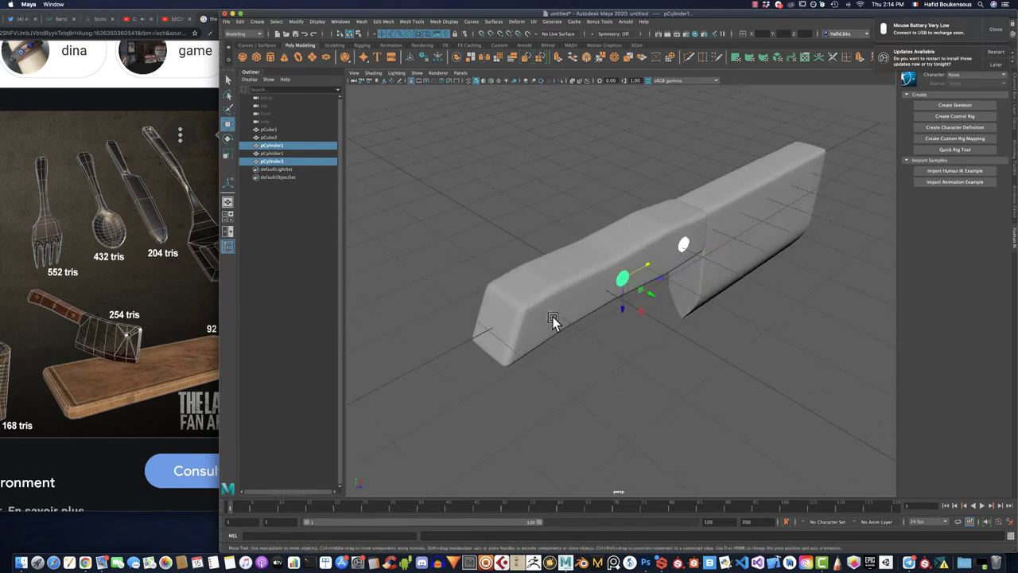
{"action": "left_click_drag", "start_coordinate": [680, 244], "coordinate": [693, 253], "text": "alt"}
{"action": "key", "text": "ctrl+d"}
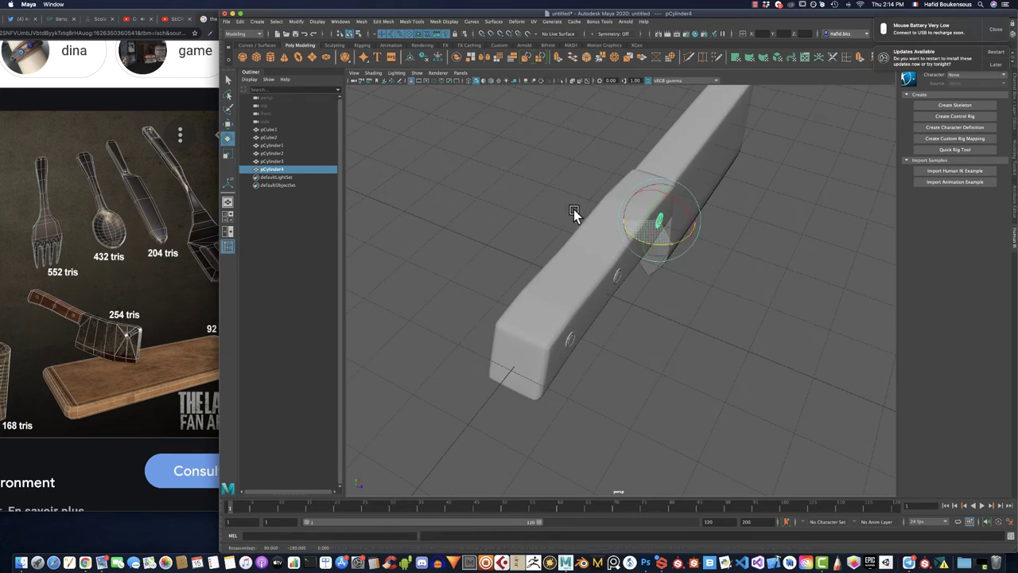
{"action": "mouse_move", "coordinate": [632, 208]}
{"action": "left_mouse_down", "text": "alt"}
{"action": "mouse_move", "coordinate": [618, 211]}
{"action": "mouse_move", "coordinate": [573, 288]}
{"action": "left_mouse_up", "text": "alt"}
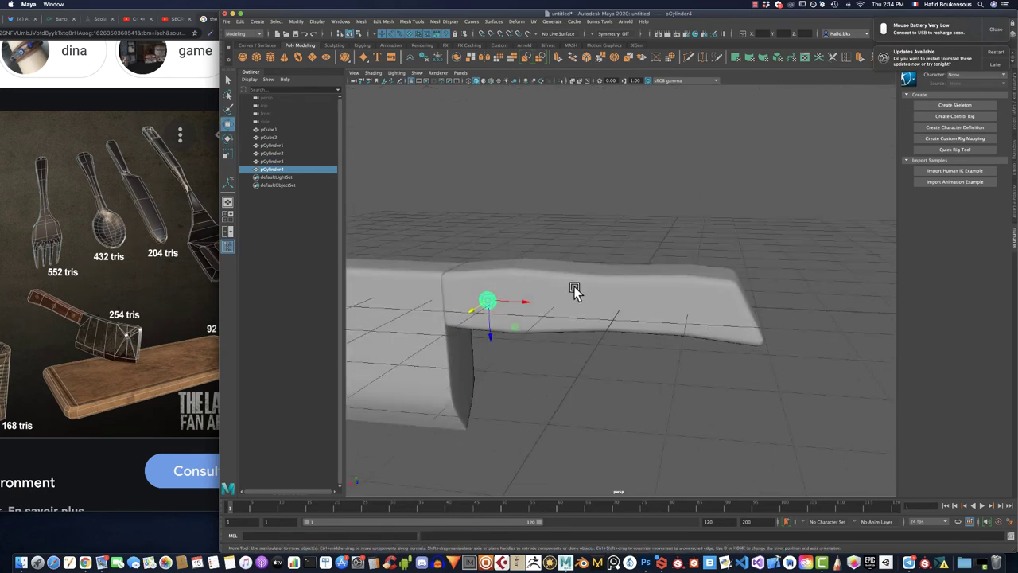
{"action": "key", "text": "ctrl+d"}
{"action": "mouse_move", "coordinate": [520, 307]}
{"action": "left_mouse_down"}
{"action": "mouse_move", "coordinate": [617, 304]}
{"action": "mouse_move", "coordinate": [629, 350]}
{"action": "mouse_move", "coordinate": [616, 366]}
{"action": "mouse_move", "coordinate": [737, 351]}
{"action": "mouse_move", "coordinate": [566, 234]}
{"action": "mouse_move", "coordinate": [716, 315]}
{"action": "mouse_move", "coordinate": [526, 291]}
{"action": "left_mouse_up"}
{"action": "key", "text": "ctrl+d"}
{"action": "left_click", "coordinate": [716, 314], "text": "shift"}
{"action": "left_click", "coordinate": [506, 311], "text": "shift"}
{"action": "left_click", "coordinate": [641, 282], "text": "shift"}
Step: Group the selected rivets and combine them into a single mesh
{"action": "left_click", "coordinate": [641, 282], "text": "shift"}
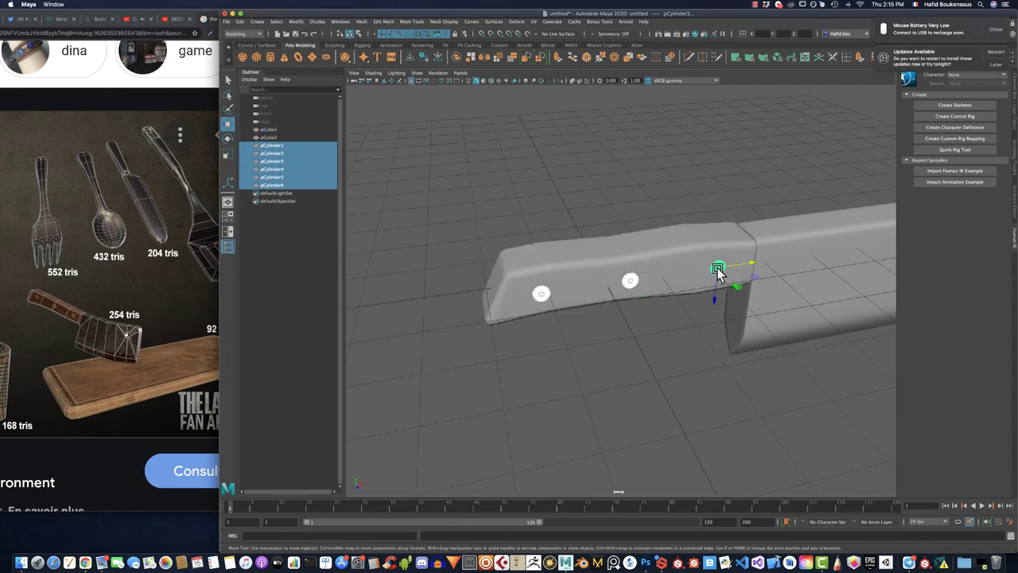
{"action": "key", "text": "ctrl+g"}
{"action": "left_click", "coordinate": [362, 21]}
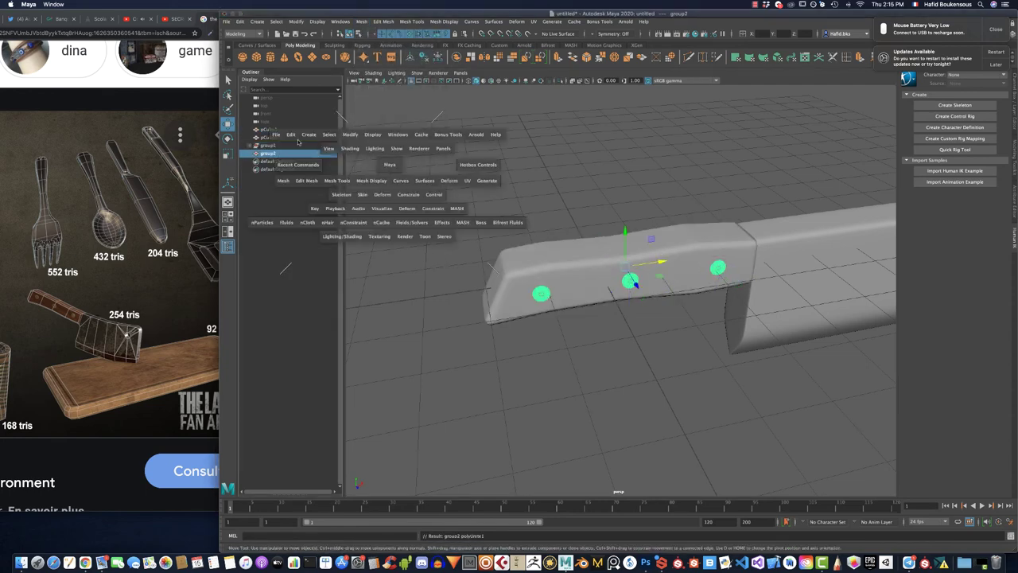
{"action": "left_click", "coordinate": [398, 237]}
Step: Rename the rivet mesh metal_bronze, the blade metal_steel and the handle wood
{"action": "double_click", "coordinate": [269, 146]}
{"action": "type", "text": "metal_bronze"}
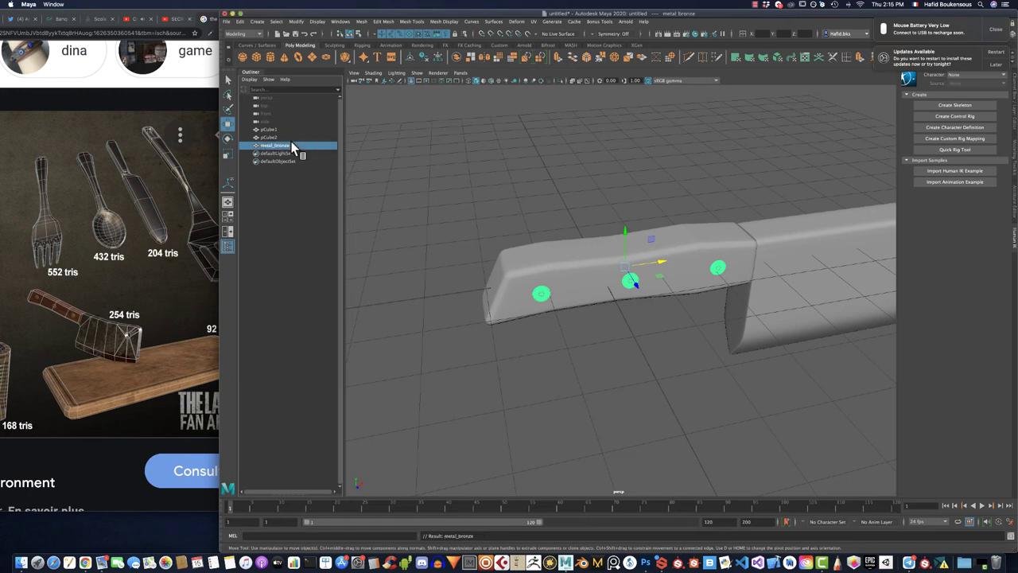
{"action": "left_click", "coordinate": [287, 138]}
{"action": "type", "text": "metal_steel"}
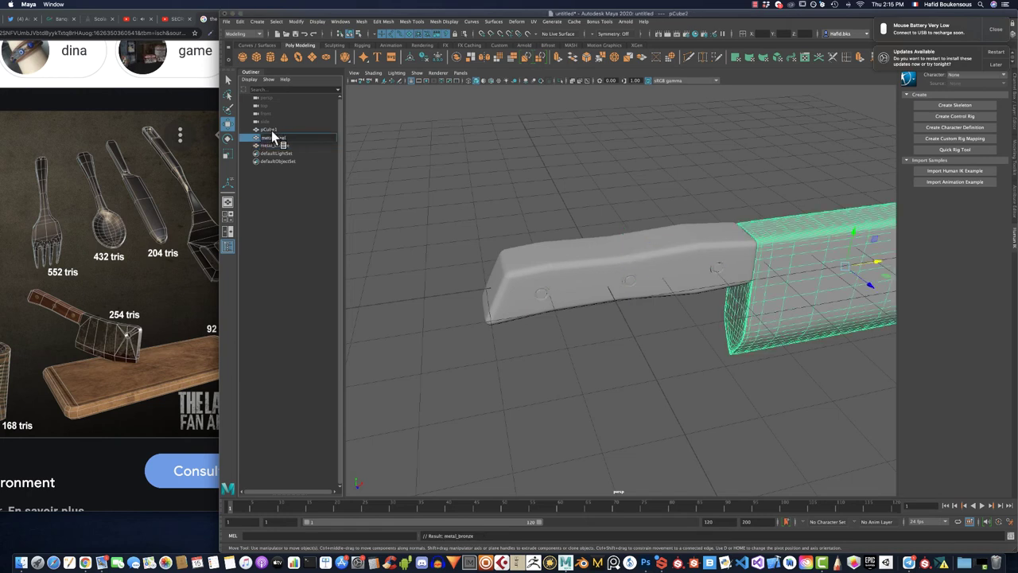
{"action": "key", "text": "shift+Tab"}
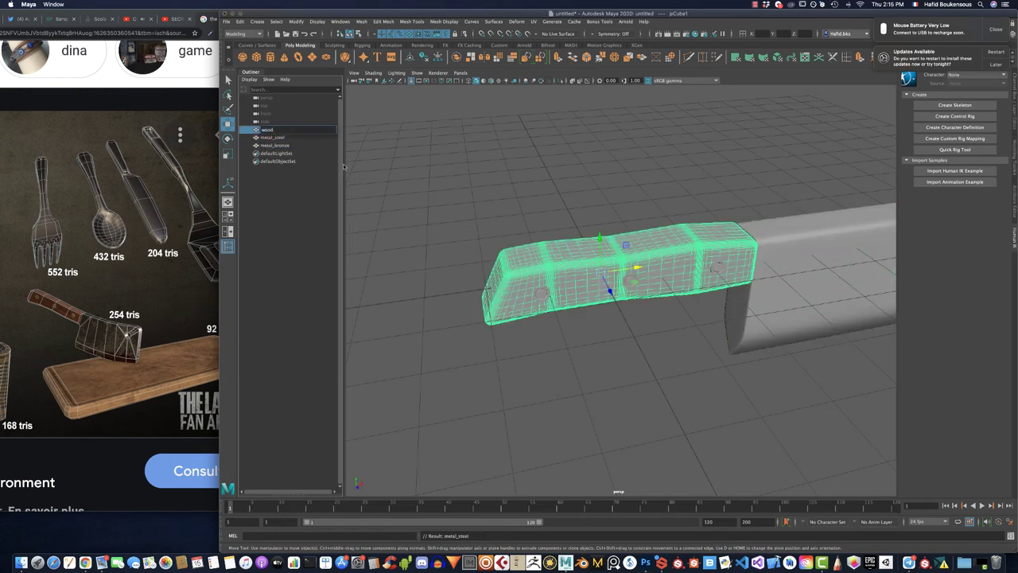